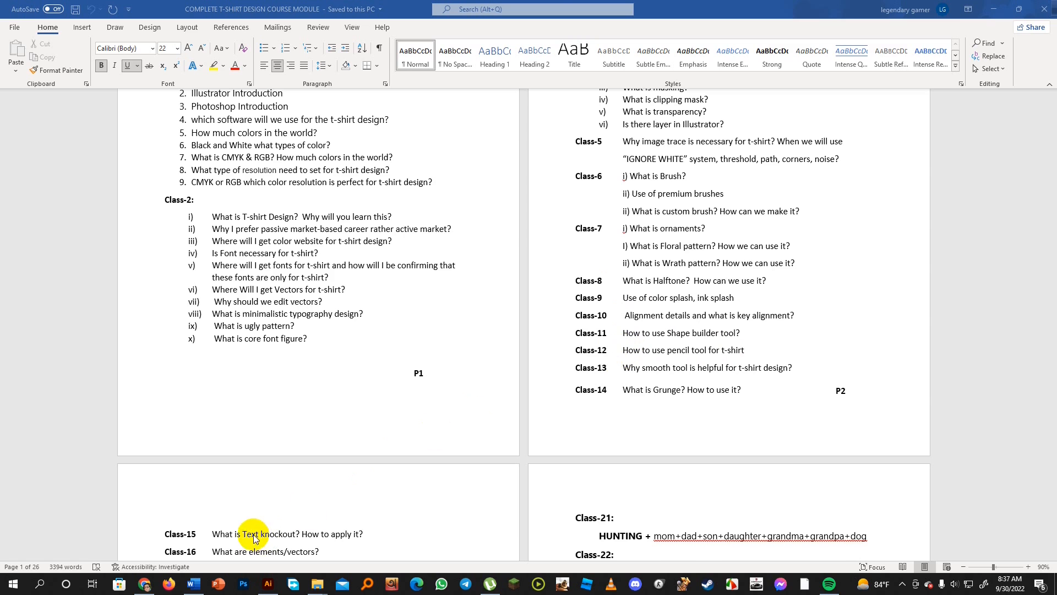
Step: In Illustrator, draw a freehand closed outline about 1206 × 460 px around the word ONLY in the motorcycle design with the Pencil tool
{"action": "left_click", "coordinate": [268, 583]}
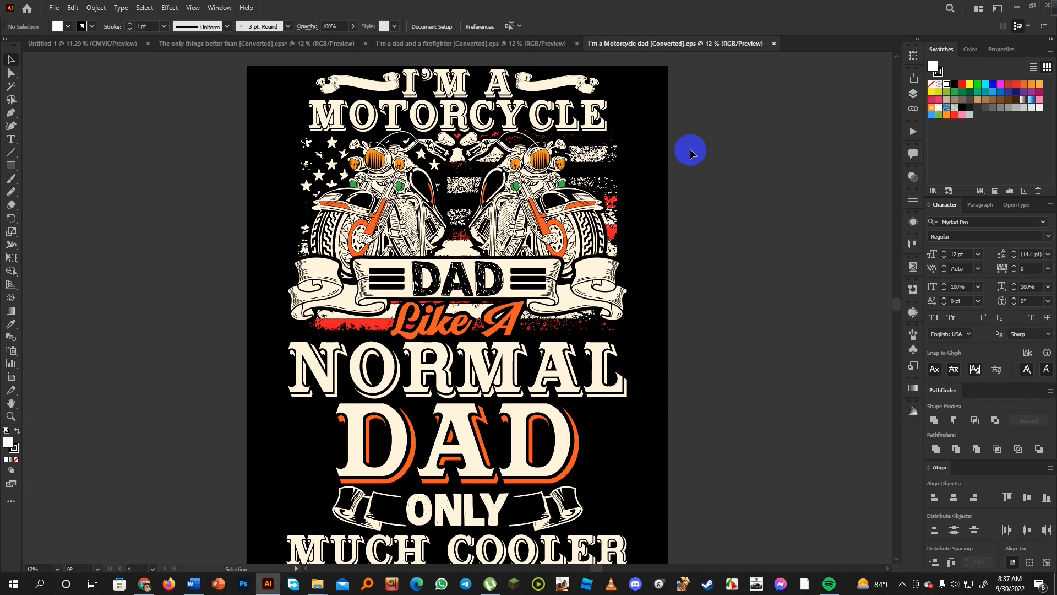
{"action": "scroll", "coordinate": [614, 227], "scroll_direction": "down", "scroll_amount": 3}
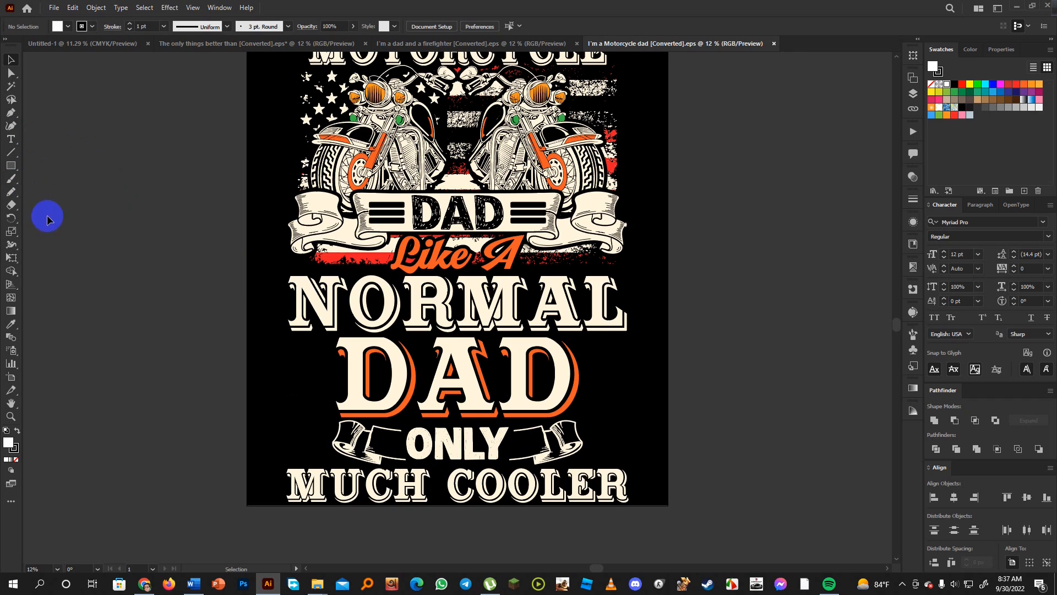
{"action": "left_click", "coordinate": [16, 198]}
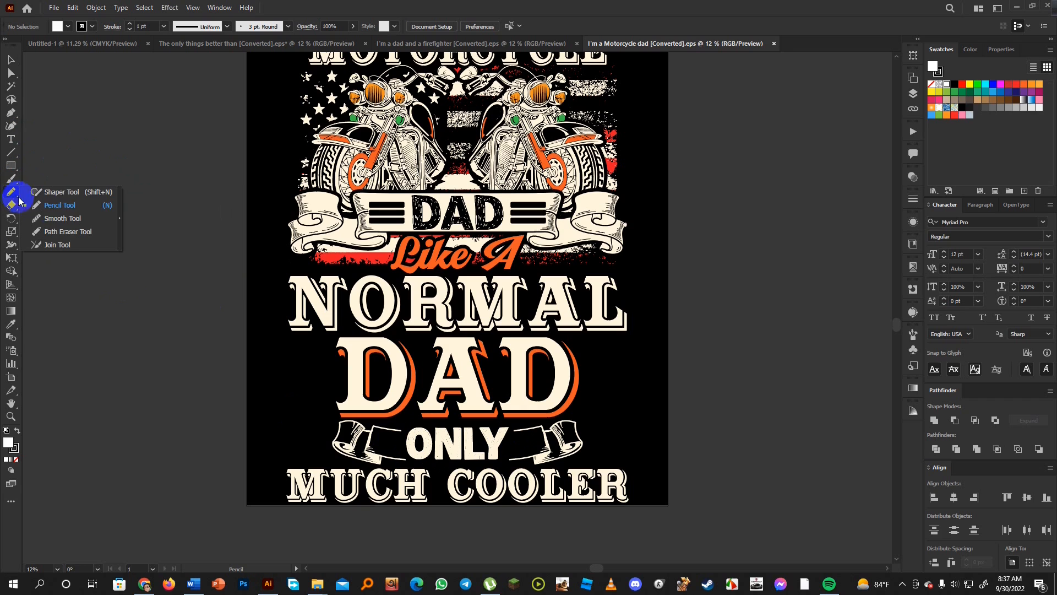
{"action": "left_click", "coordinate": [66, 210]}
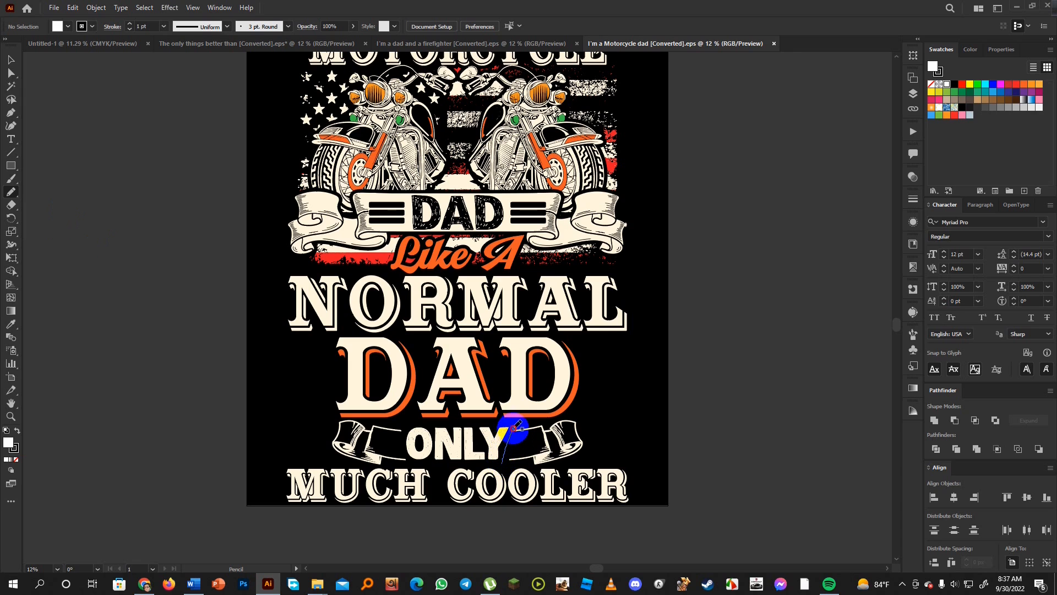
{"action": "left_click_drag", "start_coordinate": [512, 422], "coordinate": [407, 425]}
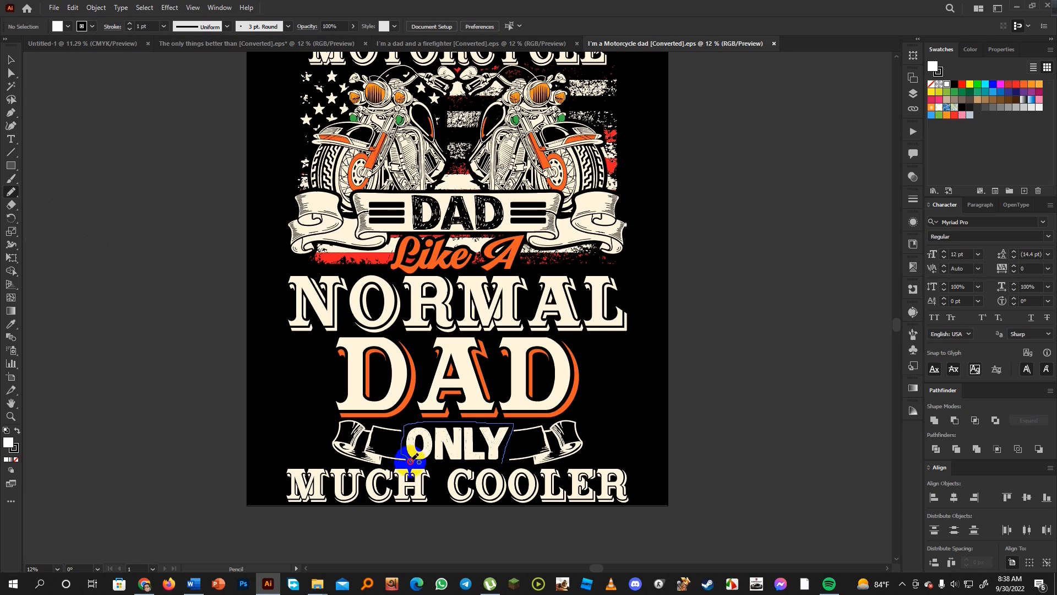
{"action": "left_click_drag", "start_coordinate": [414, 461], "coordinate": [505, 460]}
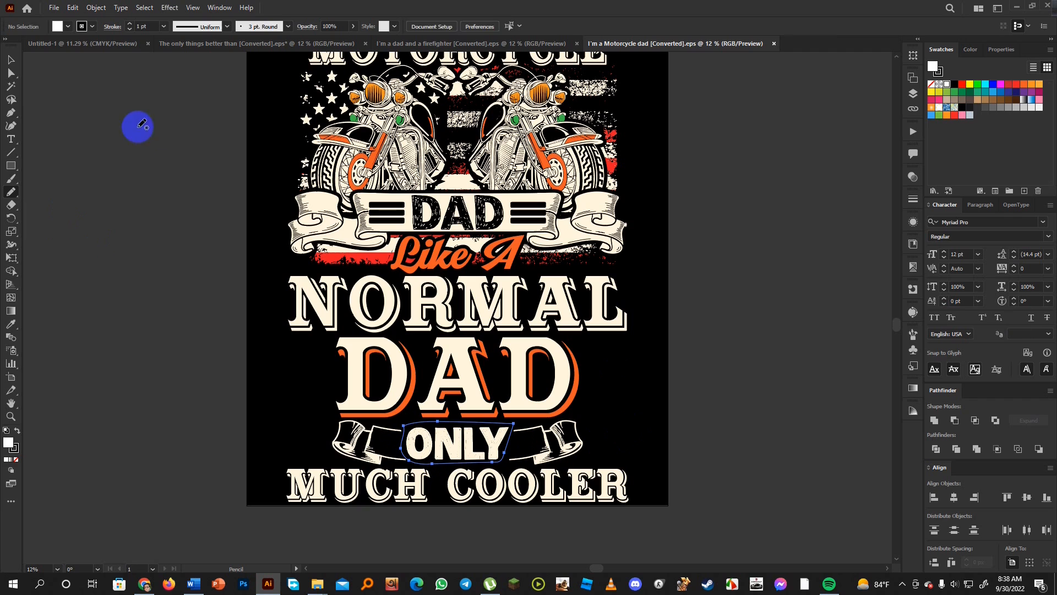
Step: Fill the freehand shape around ONLY with white and remove its stroke
{"action": "left_click", "coordinate": [60, 26]}
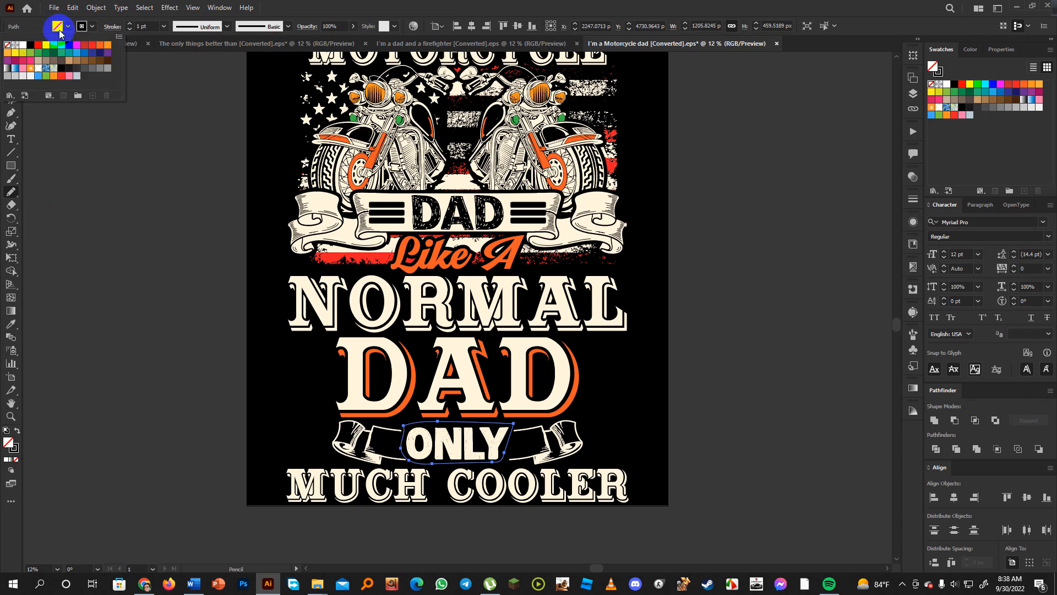
{"action": "left_click", "coordinate": [23, 44]}
{"action": "left_click", "coordinate": [91, 28]}
{"action": "left_click", "coordinate": [91, 28]}
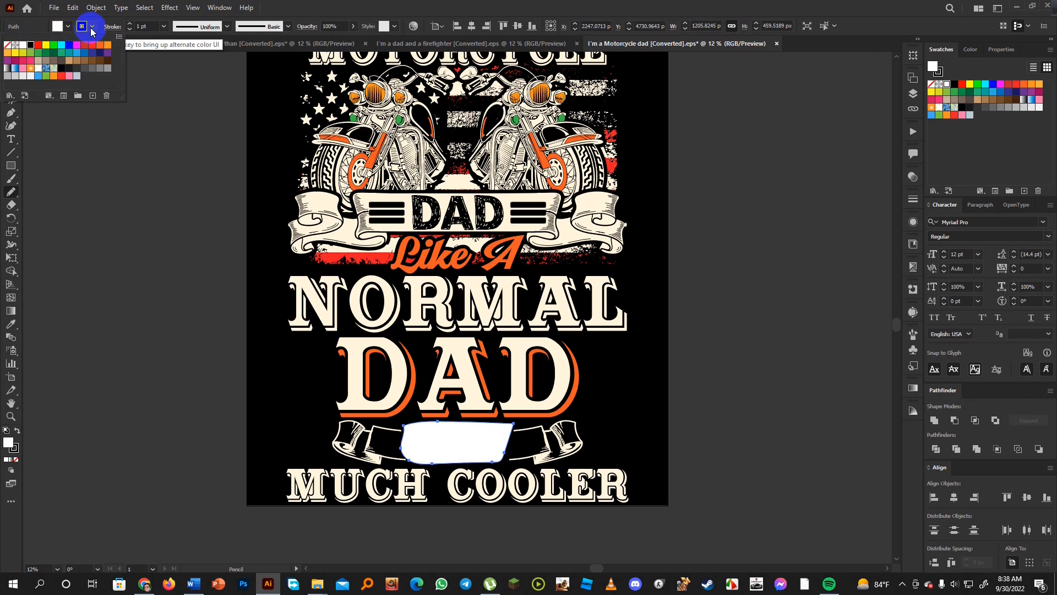
{"action": "left_click", "coordinate": [7, 46]}
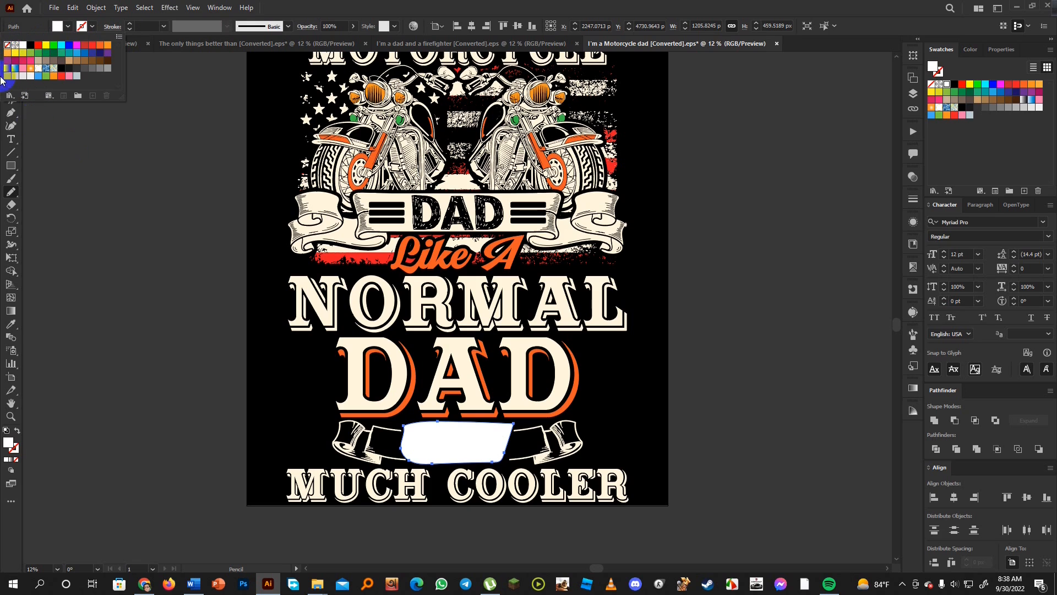
{"action": "left_click", "coordinate": [538, 8]}
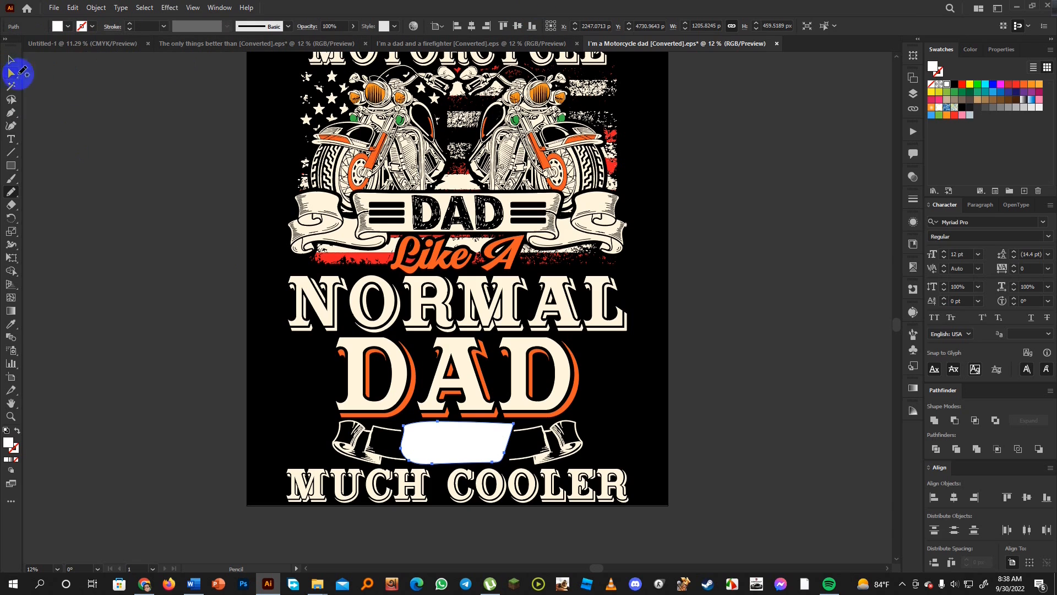
Step: Rearrange the stacking order so the white shape sits behind the word ONLY but above the black background
{"action": "left_click", "coordinate": [10, 60]}
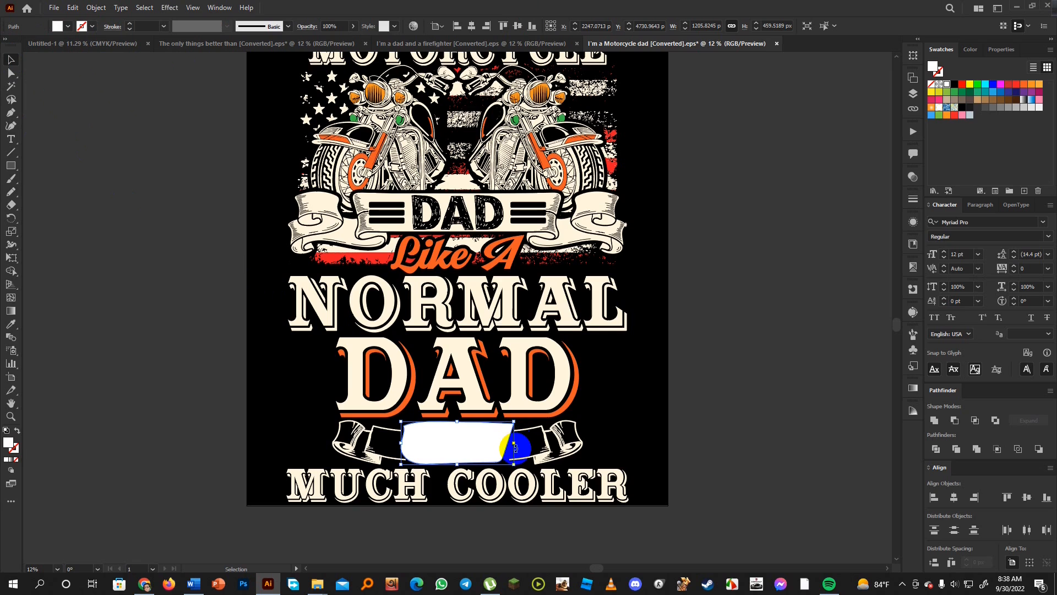
{"action": "key", "text": "ctrl+shift+["}
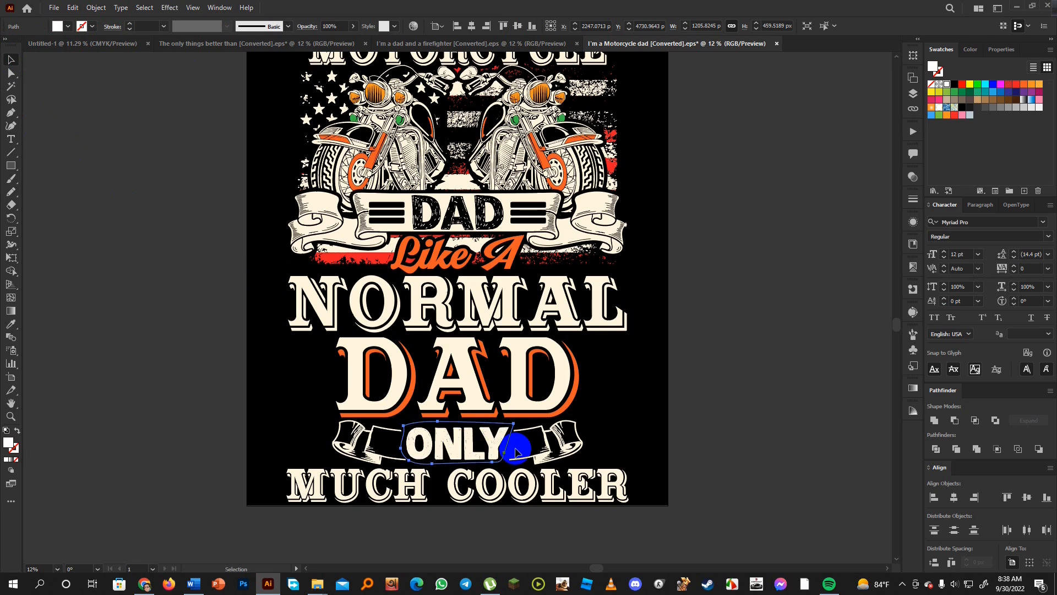
{"action": "key", "text": "ctrl+]"}
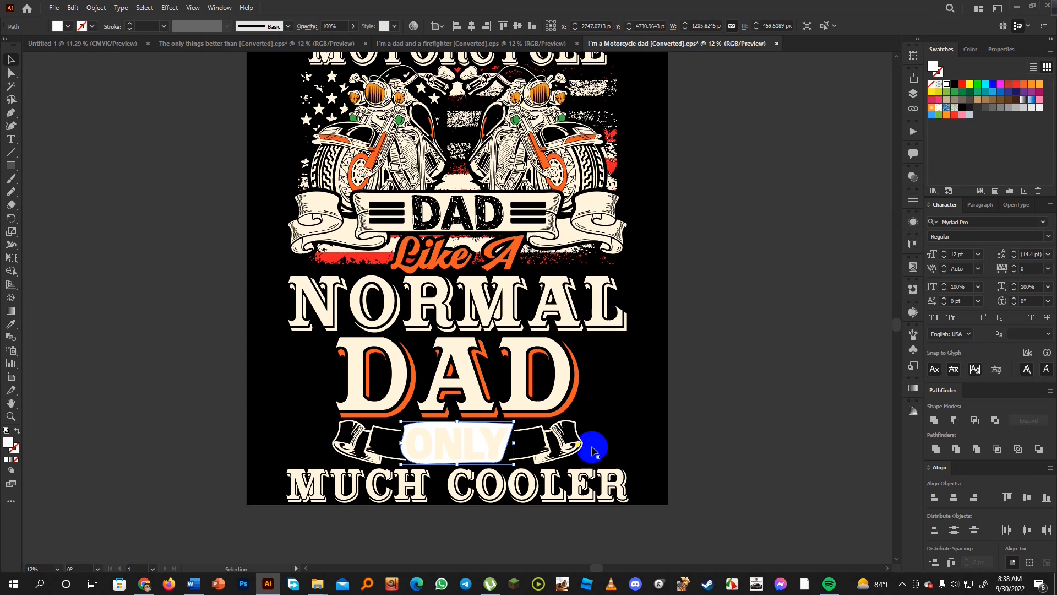
Step: Match the backing shape's fill to the cream of the large DAD lettering with the Eyedropper, and deselect it
{"action": "key", "text": "i"}
{"action": "left_click", "coordinate": [563, 396]}
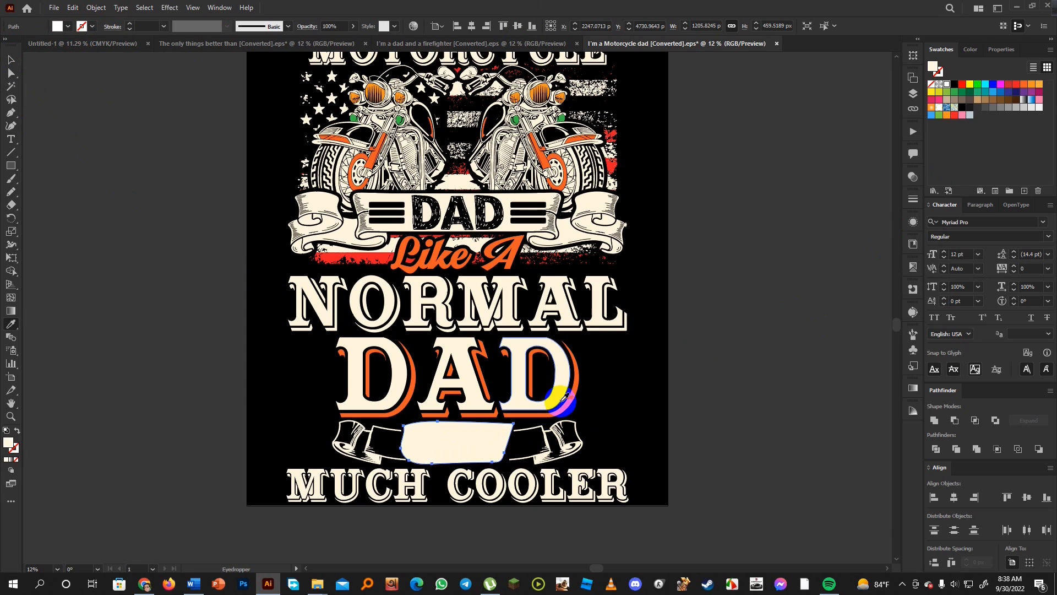
{"action": "key", "text": "v"}
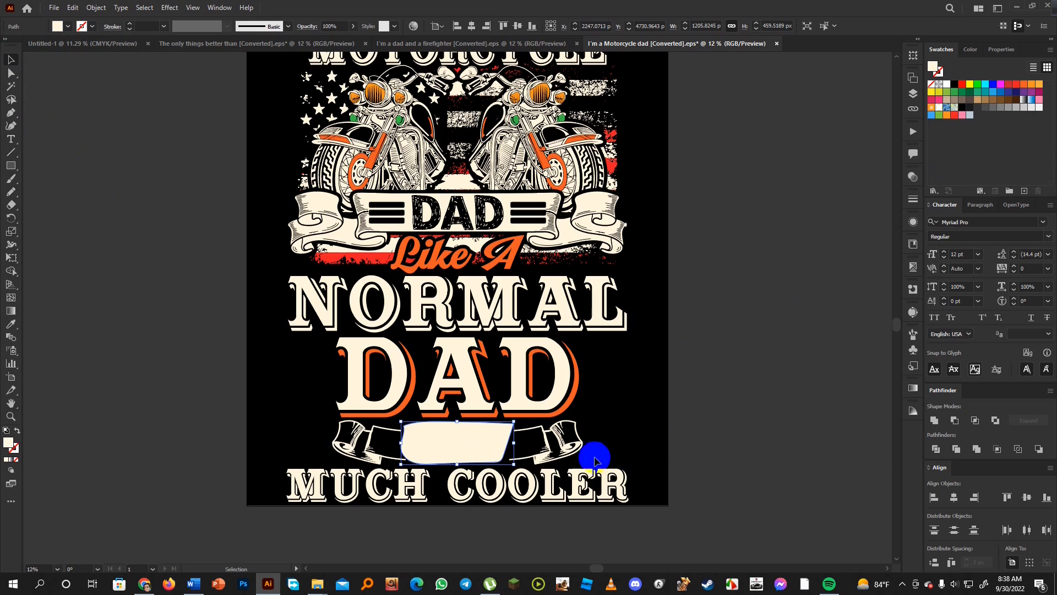
{"action": "left_click", "coordinate": [711, 451]}
Step: Ungroup the motorcycle artwork repeatedly until the word ONLY can be selected separately from the ribbon
{"action": "left_click", "coordinate": [494, 453]}
{"action": "left_click_drag", "start_coordinate": [484, 447], "coordinate": [495, 449]}
{"action": "left_click", "coordinate": [585, 444]}
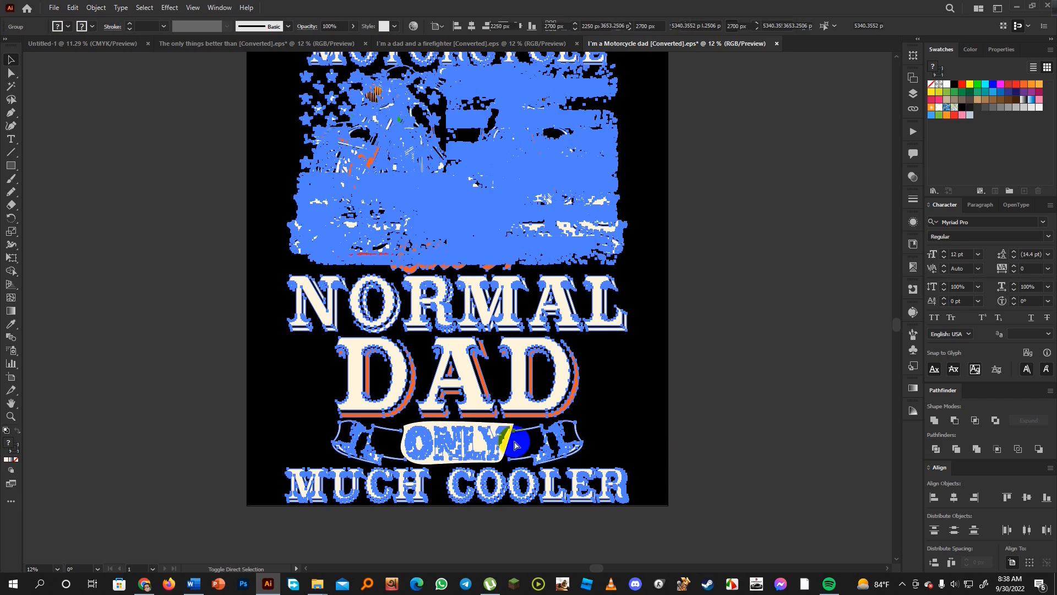
{"action": "key", "text": "ctrl+shift+g"}
{"action": "left_click", "coordinate": [698, 437]}
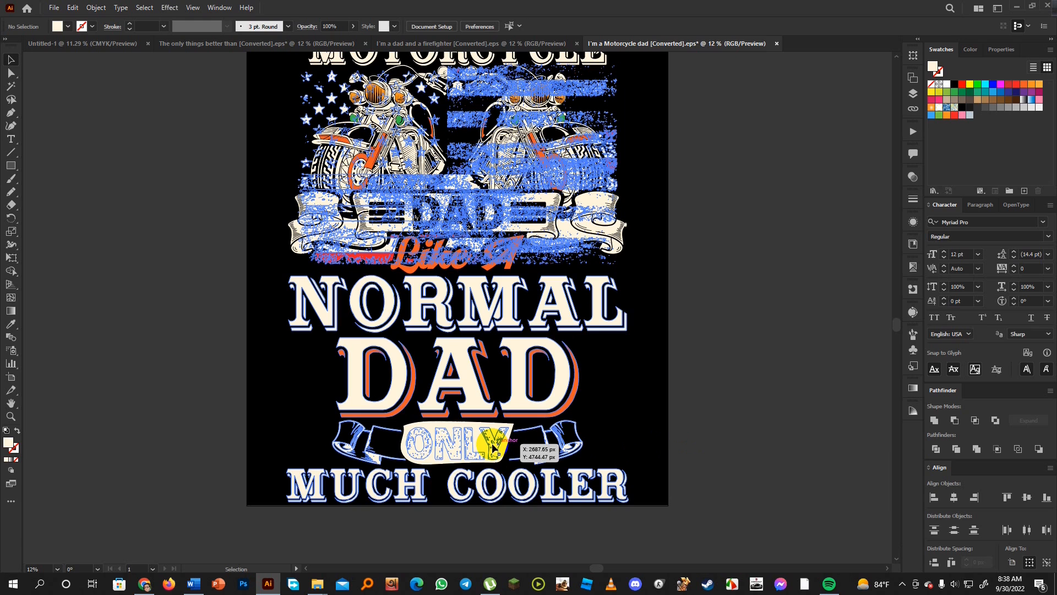
{"action": "left_click", "coordinate": [493, 447]}
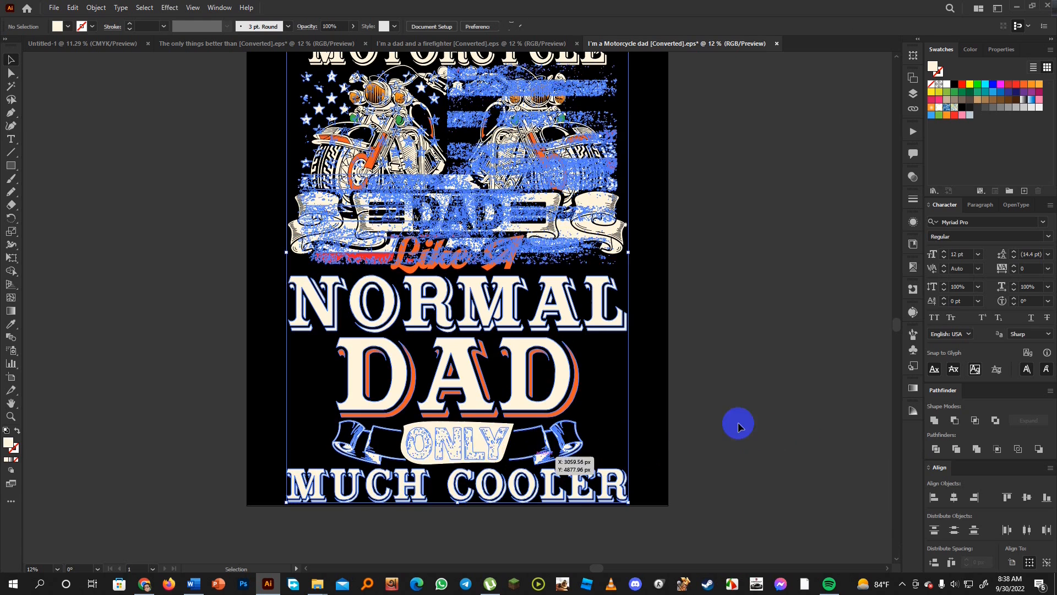
{"action": "left_click", "coordinate": [738, 427]}
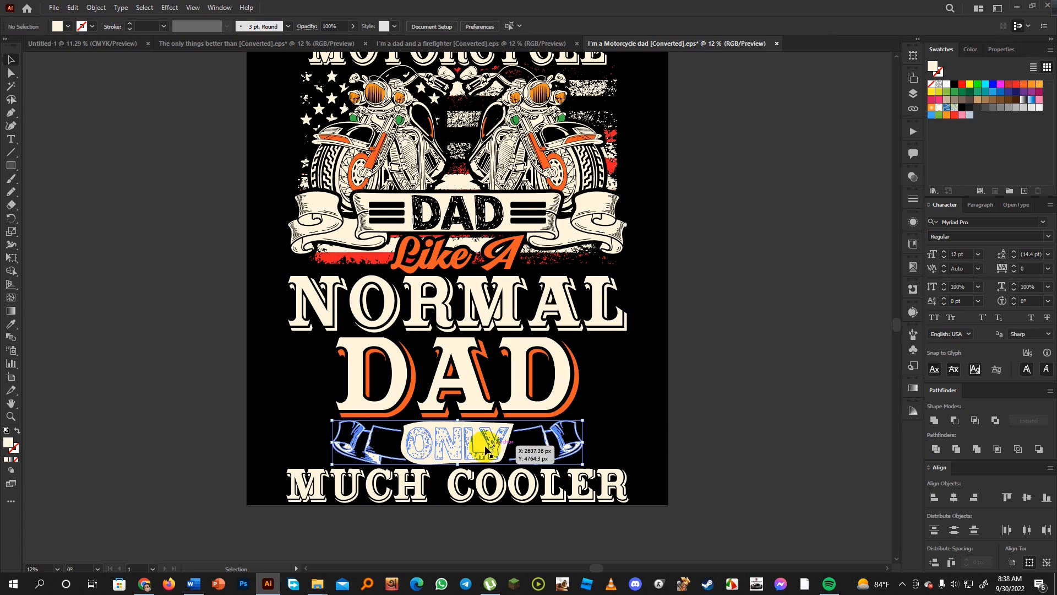
{"action": "left_click", "coordinate": [486, 449]}
{"action": "left_click", "coordinate": [752, 435]}
Step: Recolor the word ONLY with the orange swatch
{"action": "left_click", "coordinate": [484, 440]}
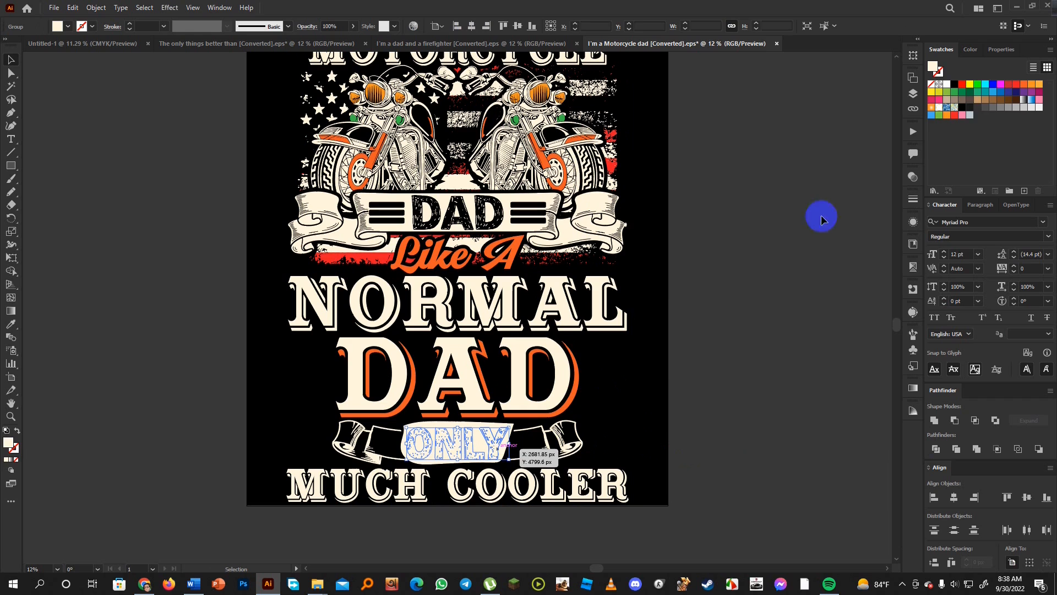
{"action": "left_click", "coordinate": [1023, 84]}
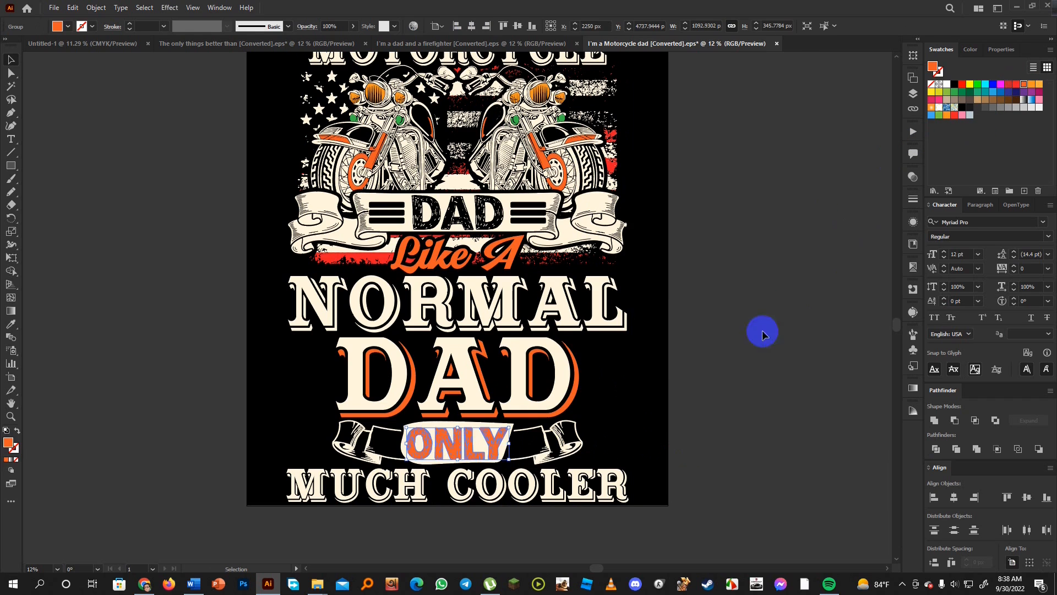
{"action": "left_click", "coordinate": [791, 303]}
Step: Round the corners of the cream backing shape behind ONLY with the Direct Selection tool, and clear the selection
{"action": "left_click", "coordinate": [475, 429]}
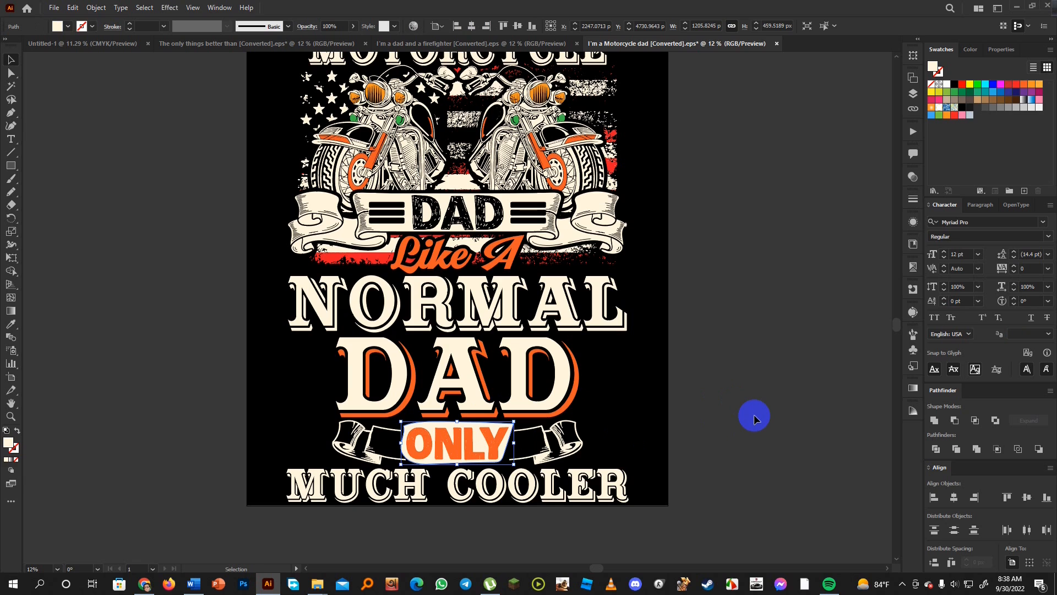
{"action": "key", "text": "a"}
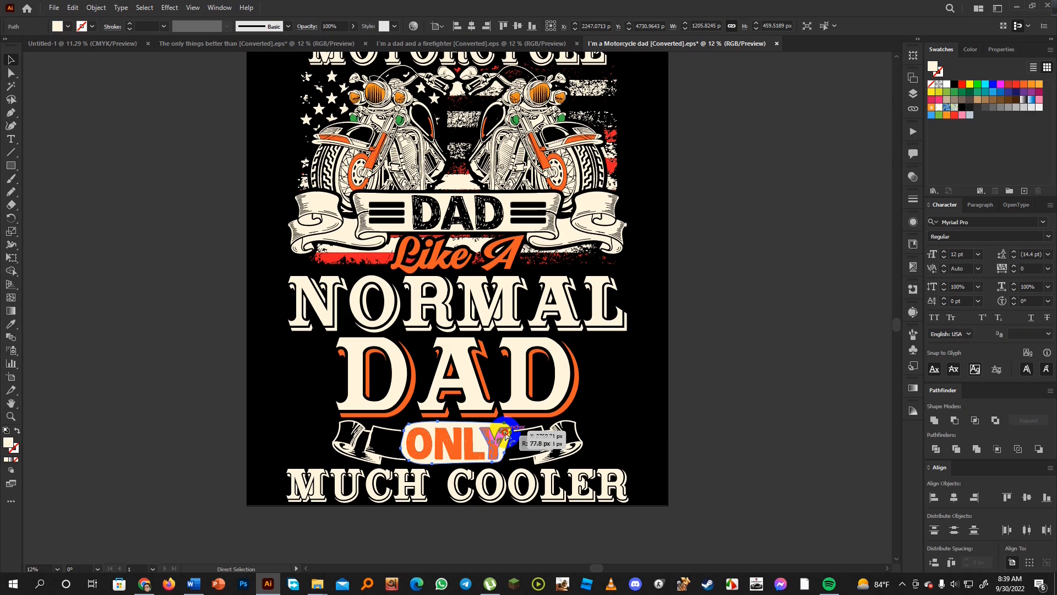
{"action": "key", "text": "v"}
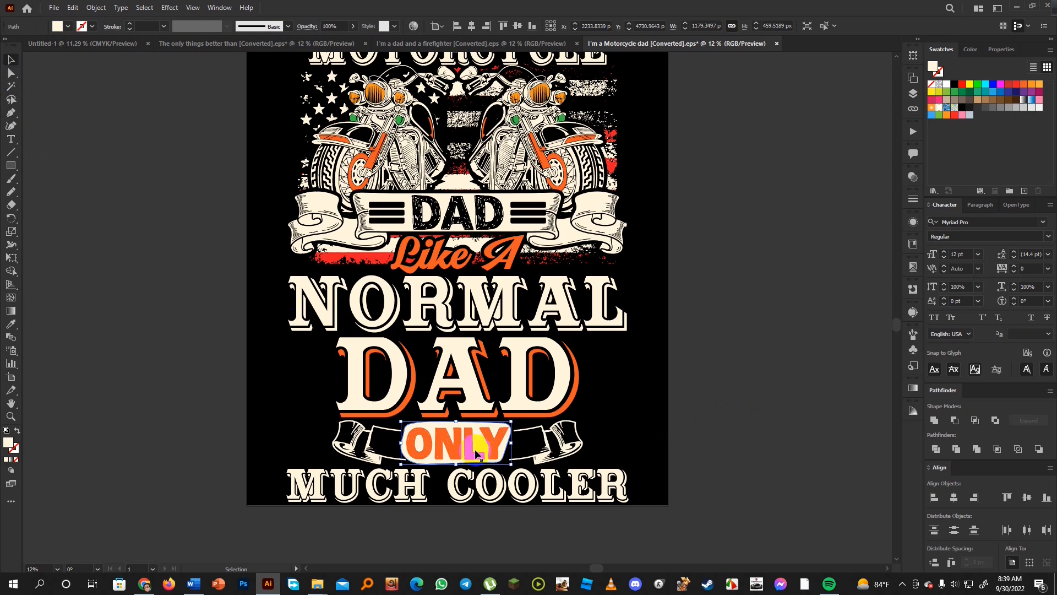
{"action": "key", "text": "a"}
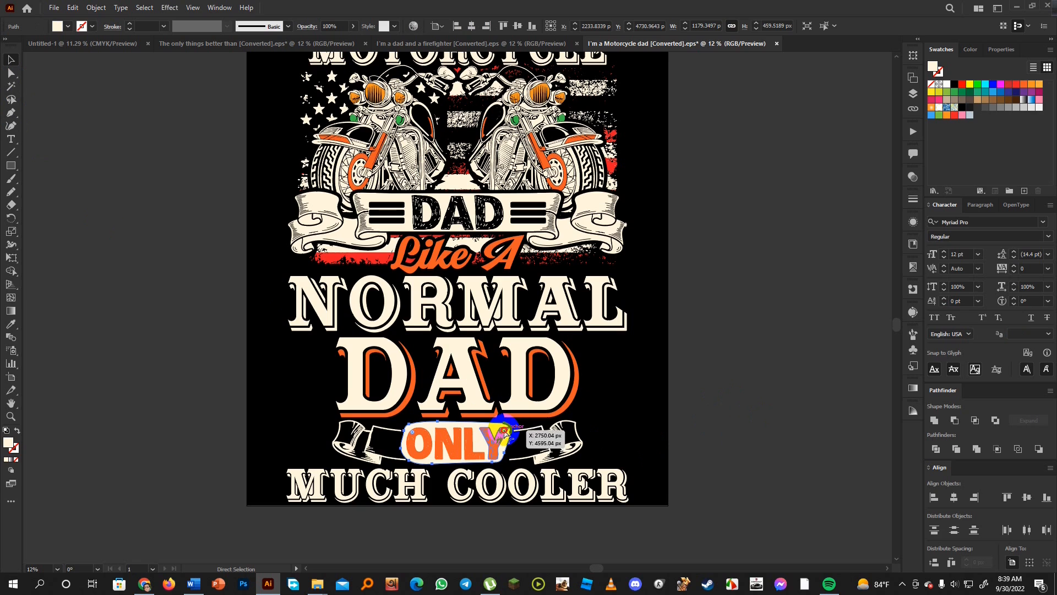
{"action": "left_click_drag", "start_coordinate": [504, 435], "coordinate": [508, 437]}
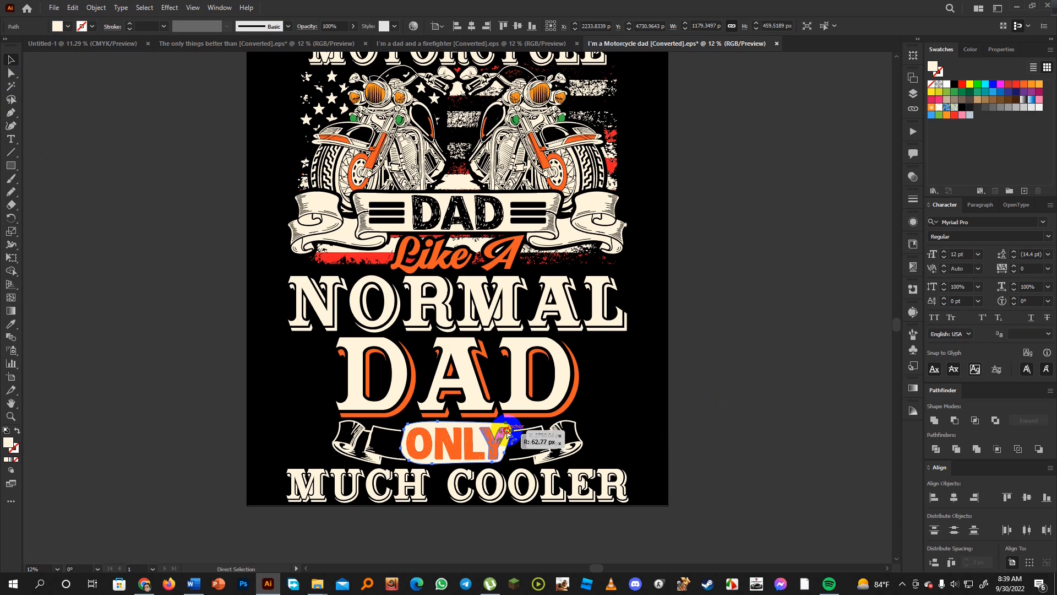
{"action": "left_click", "coordinate": [502, 434]}
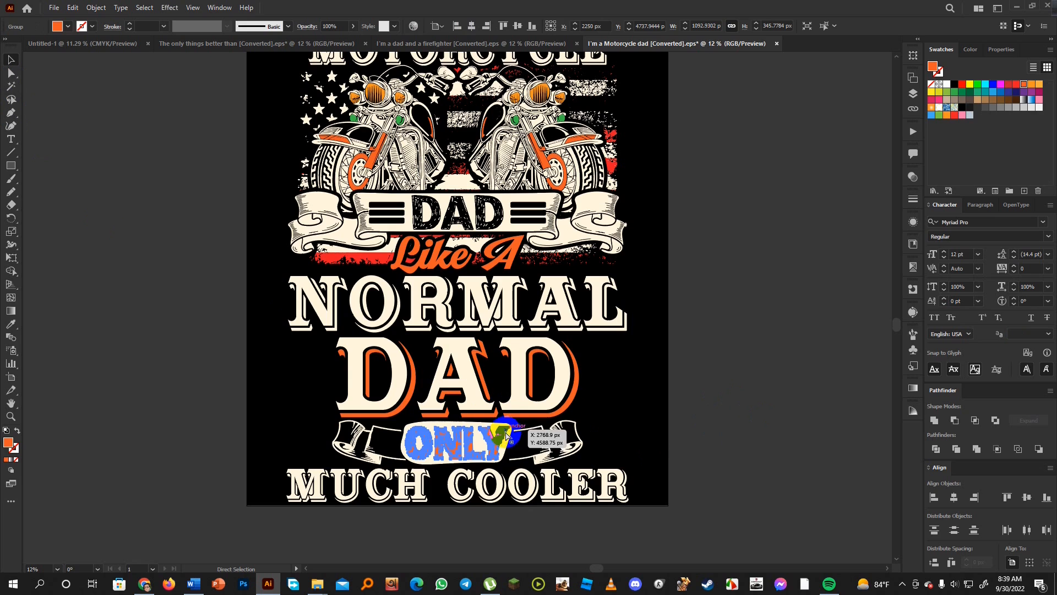
{"action": "key", "text": "v"}
{"action": "left_click", "coordinate": [749, 432]}
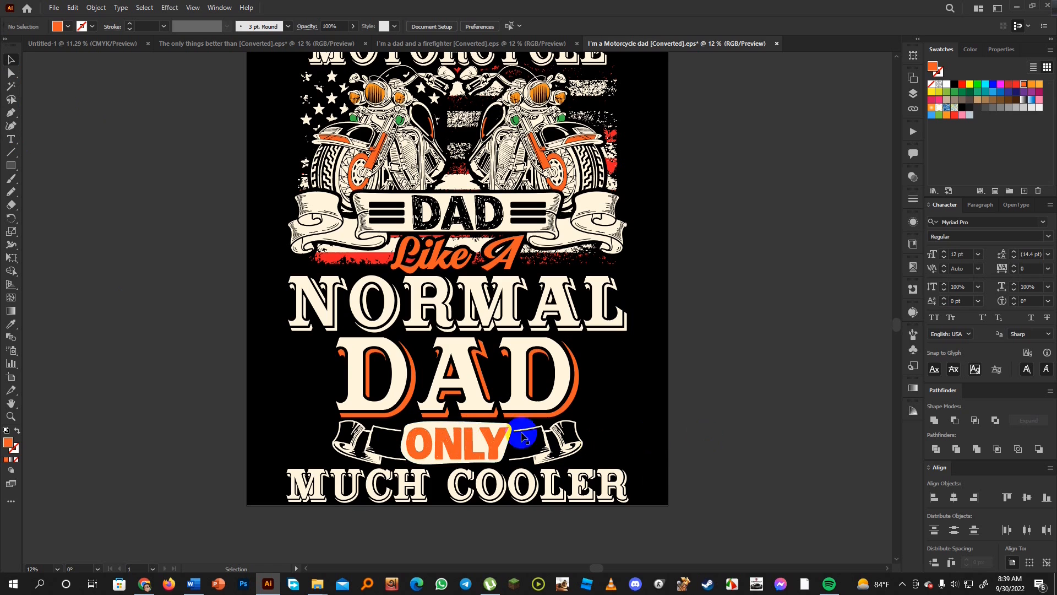
{"action": "left_click", "coordinate": [457, 445]}
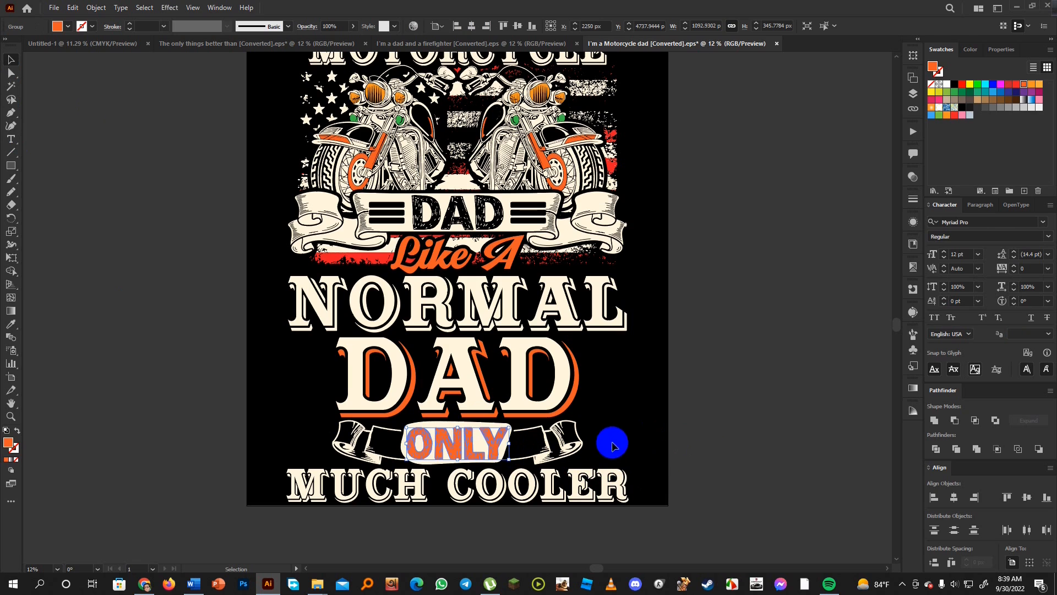
{"action": "left_click", "coordinate": [709, 404]}
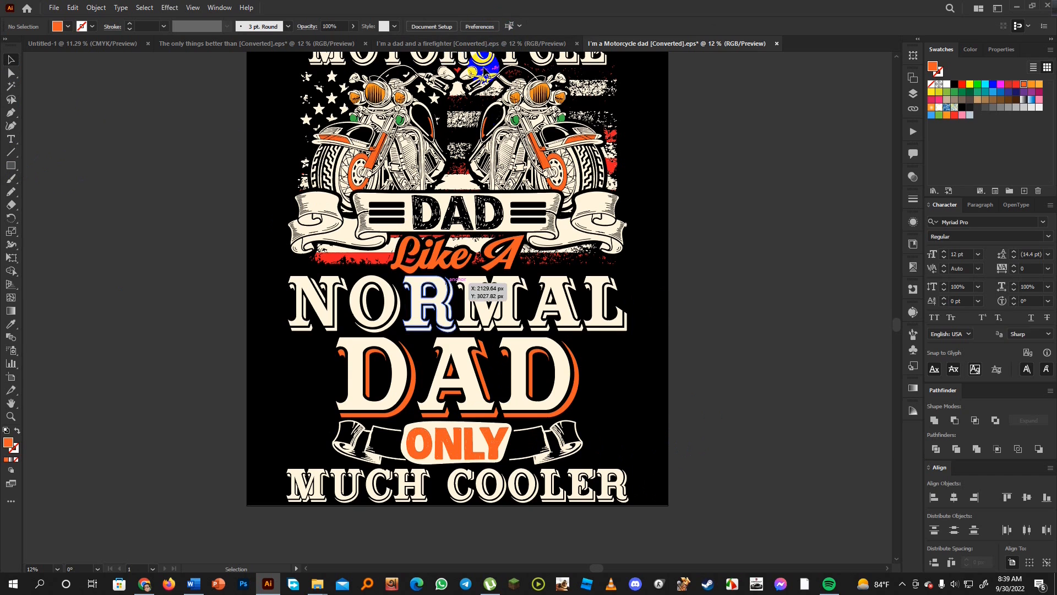
Step: In the mechanic design, use the Pencil tool to draw a closed shape about 261 × 170 px at the left end of the wrench's white brush stroke
{"action": "left_click", "coordinate": [484, 43]}
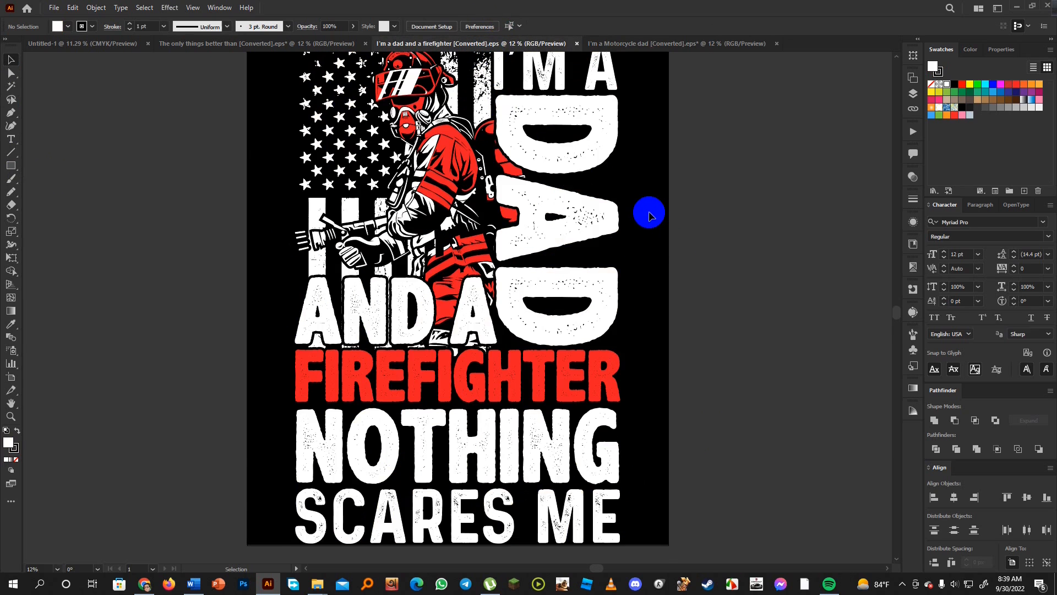
{"action": "scroll", "coordinate": [650, 214], "scroll_direction": "up", "scroll_amount": 2}
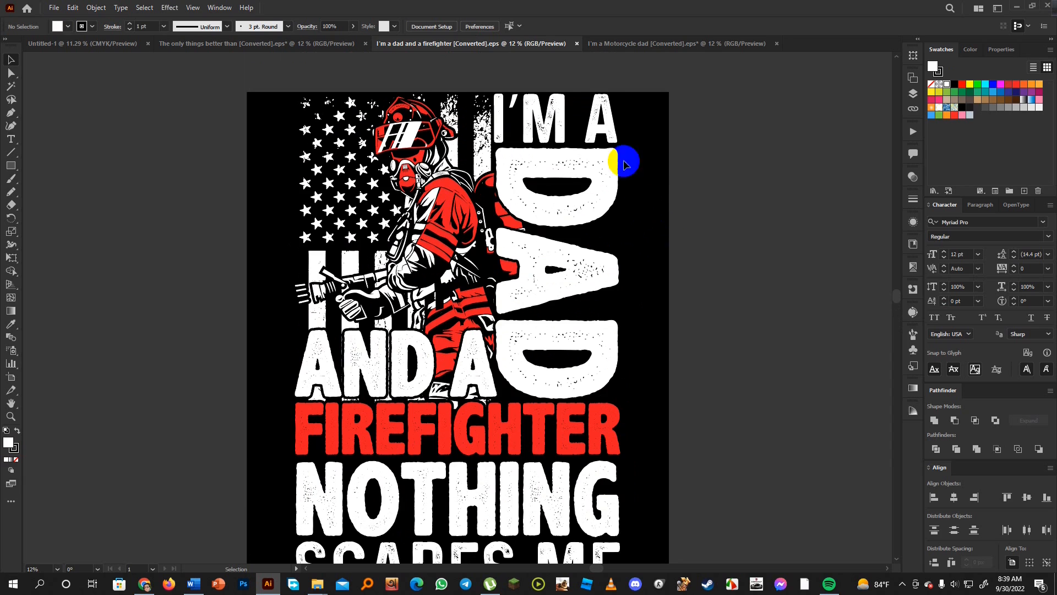
{"action": "left_click", "coordinate": [339, 43]}
{"action": "scroll", "coordinate": [706, 258], "scroll_direction": "down", "scroll_amount": 1}
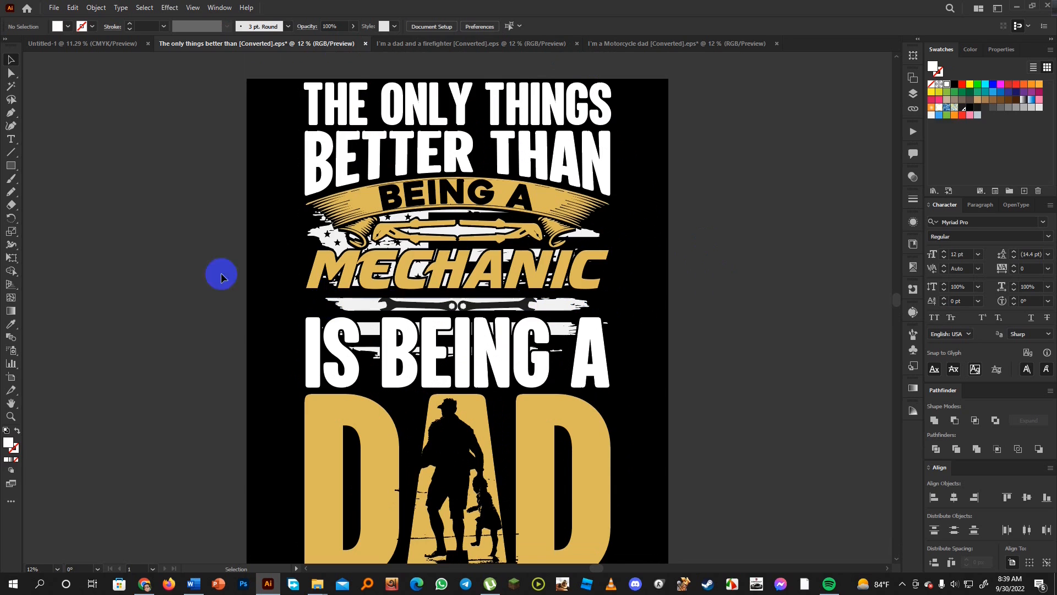
{"action": "left_click", "coordinate": [12, 195]}
{"action": "mouse_move", "coordinate": [269, 299]}
{"action": "left_mouse_down"}
{"action": "mouse_move", "coordinate": [341, 295]}
{"action": "mouse_move", "coordinate": [325, 307]}
{"action": "mouse_move", "coordinate": [344, 311]}
{"action": "mouse_move", "coordinate": [330, 300]}
{"action": "left_mouse_up"}
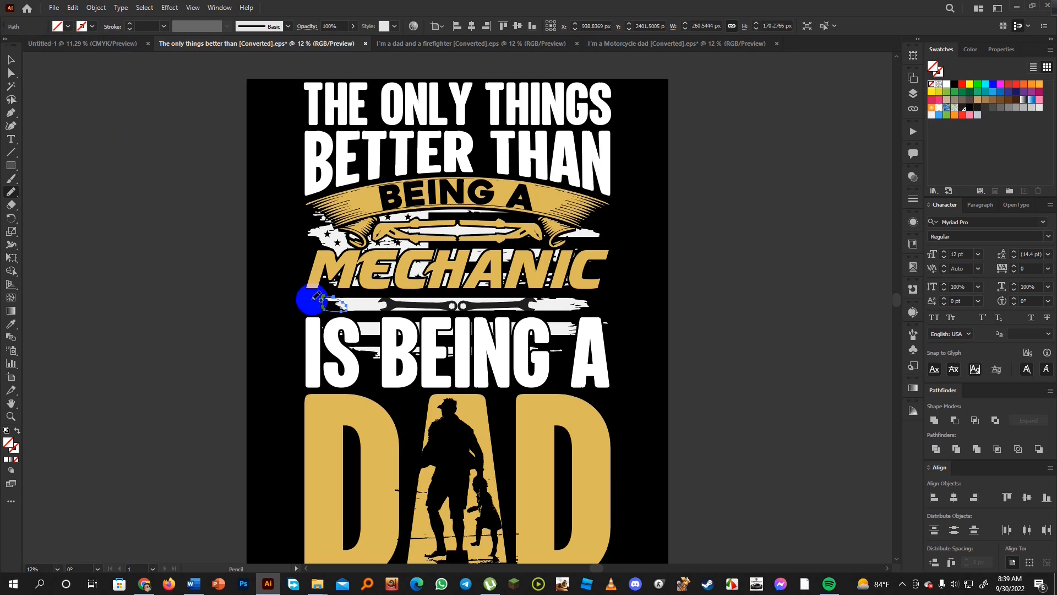
Step: Fill the Pencil shape at the left end of the wrench's brush stroke with white
{"action": "left_click", "coordinate": [68, 27]}
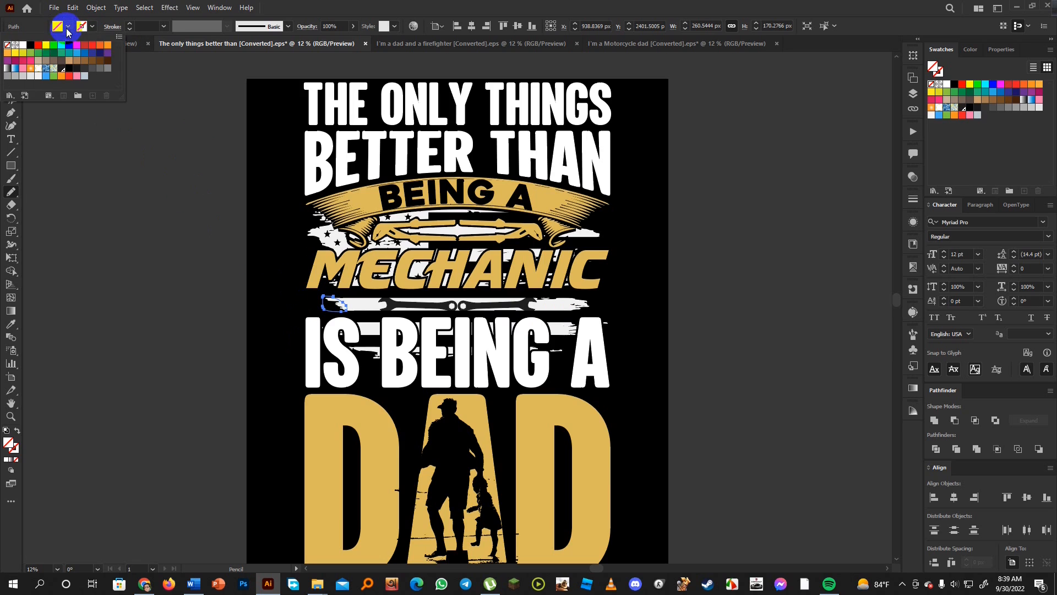
{"action": "left_click", "coordinate": [23, 45]}
{"action": "left_click", "coordinate": [408, 12]}
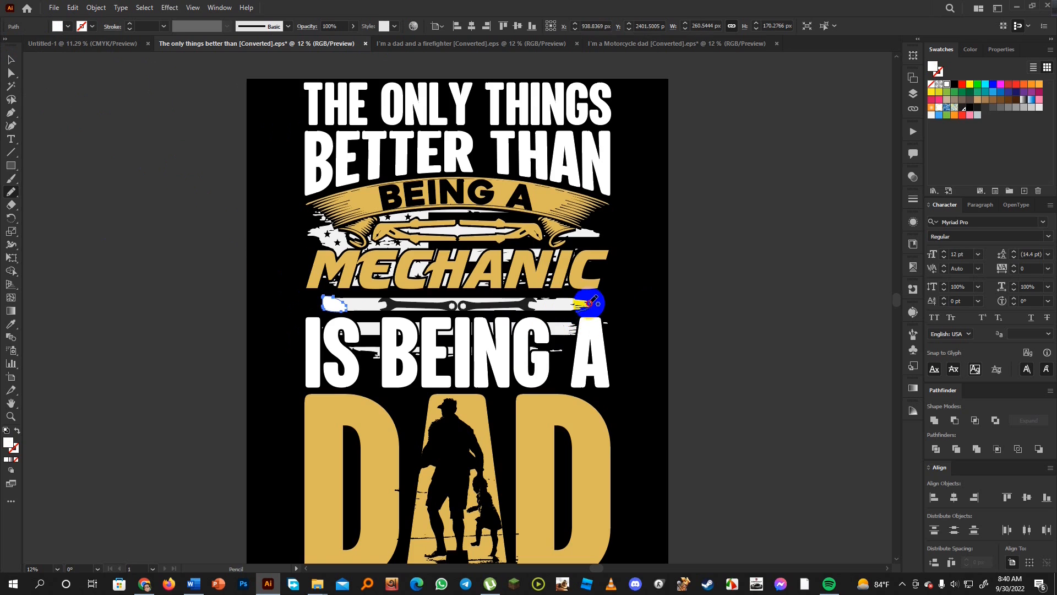
Step: Draw a closed Pencil shape about 158 × 149 px at the right end of the wrench's brush stroke and fill it white
{"action": "left_click_drag", "start_coordinate": [574, 301], "coordinate": [587, 306]}
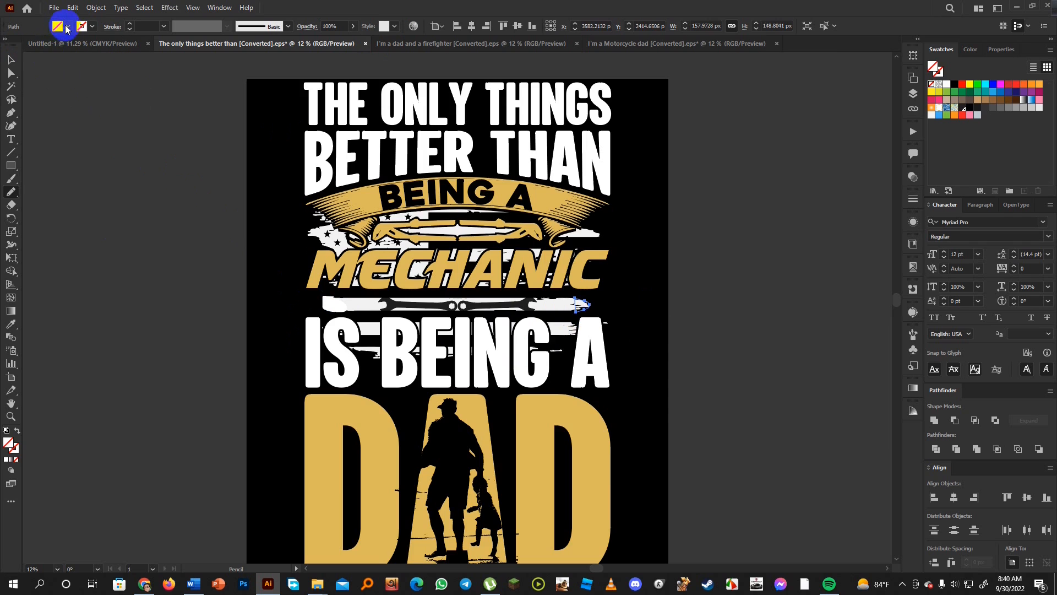
{"action": "left_click", "coordinate": [65, 27]}
{"action": "left_click", "coordinate": [23, 46]}
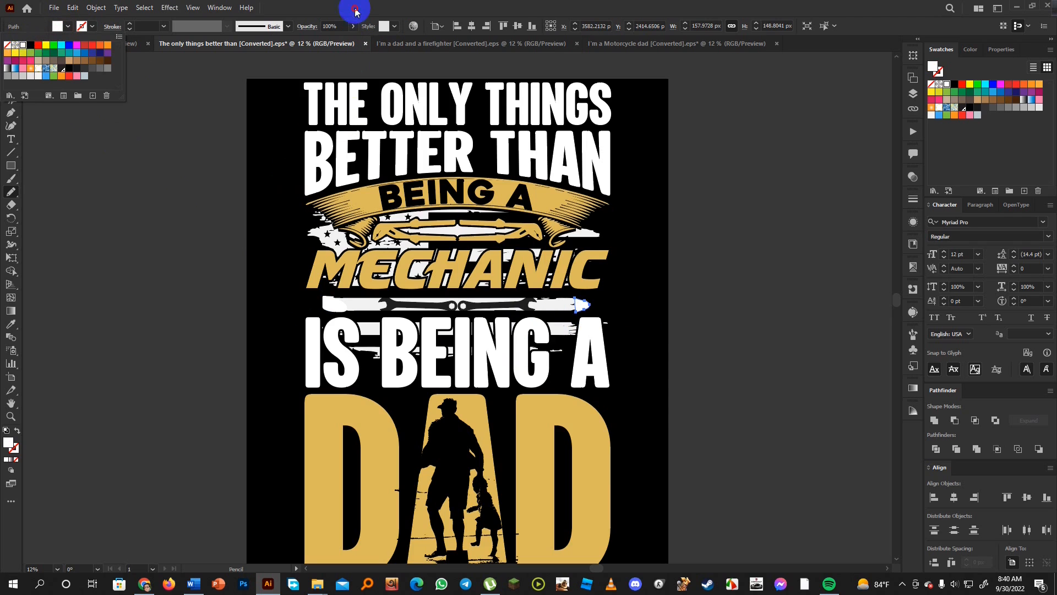
{"action": "left_click", "coordinate": [230, 57]}
{"action": "left_click", "coordinate": [10, 61]}
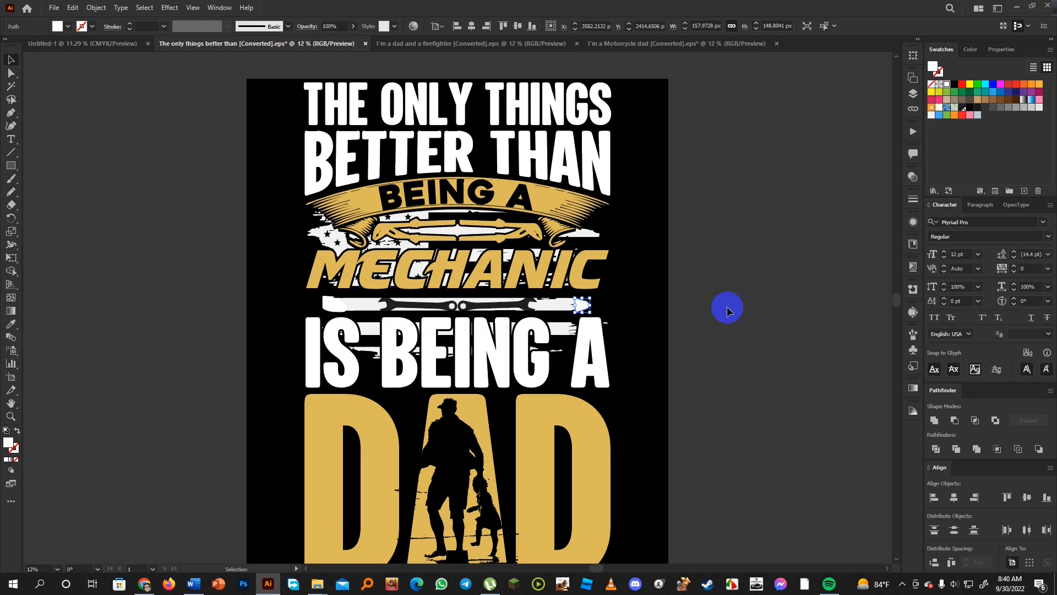
Step: Widen the right-end Pencil shape to about 248 px and the left-end shape to about 524 px
{"action": "left_click", "coordinate": [702, 309]}
{"action": "mouse_move", "coordinate": [556, 313]}
{"action": "left_mouse_down"}
{"action": "mouse_move", "coordinate": [589, 300]}
{"action": "mouse_move", "coordinate": [566, 304]}
{"action": "left_mouse_up"}
{"action": "left_click", "coordinate": [342, 310]}
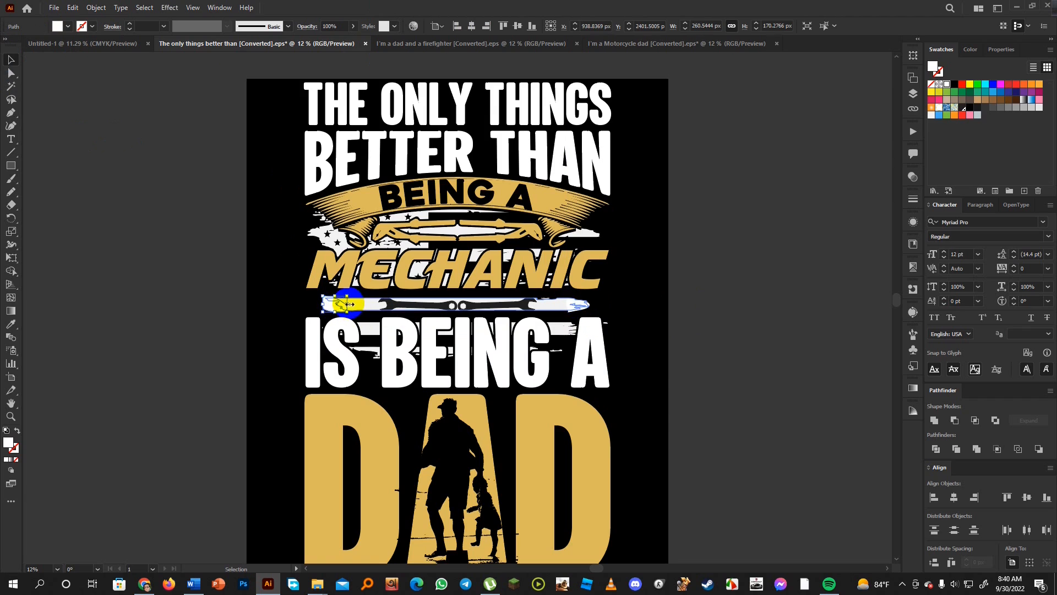
{"action": "left_click_drag", "start_coordinate": [348, 304], "coordinate": [373, 304]}
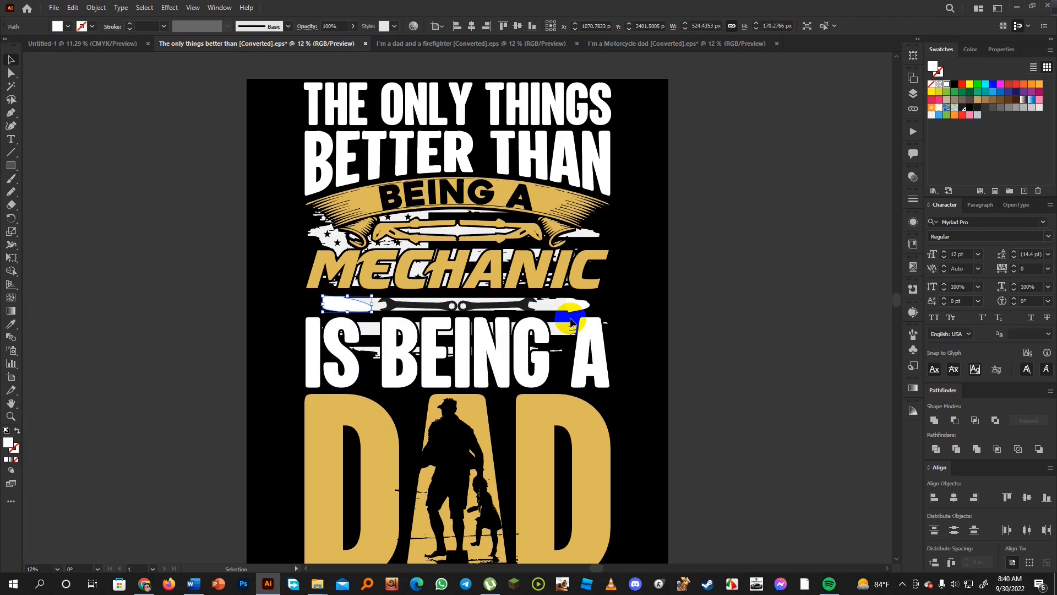
Step: Switch to Word to read the class list in the T-shirt course module, and return to Illustrator
{"action": "left_click", "coordinate": [193, 584]}
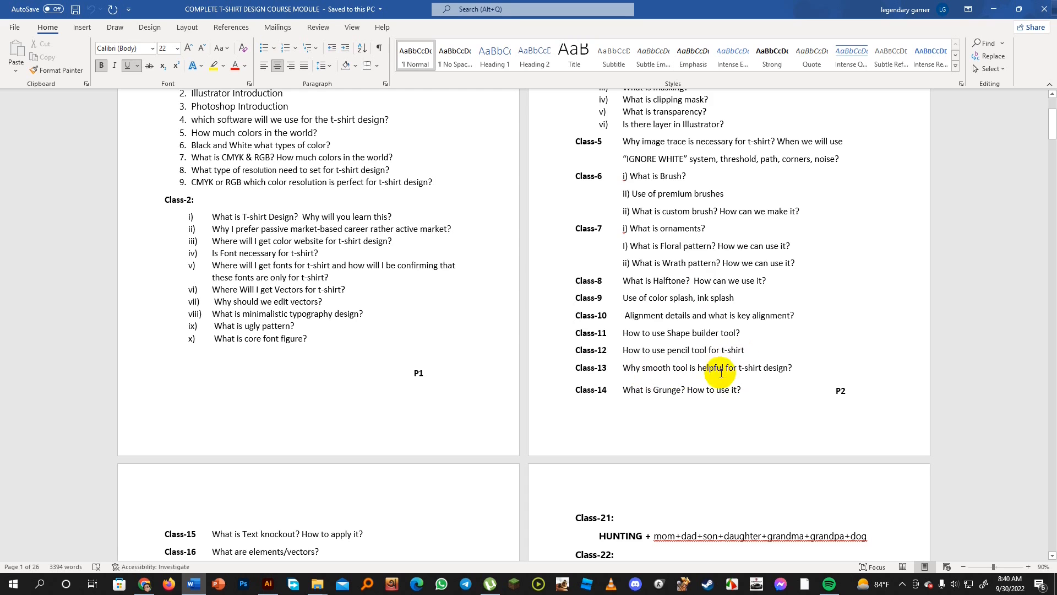
{"action": "left_click", "coordinate": [268, 585]}
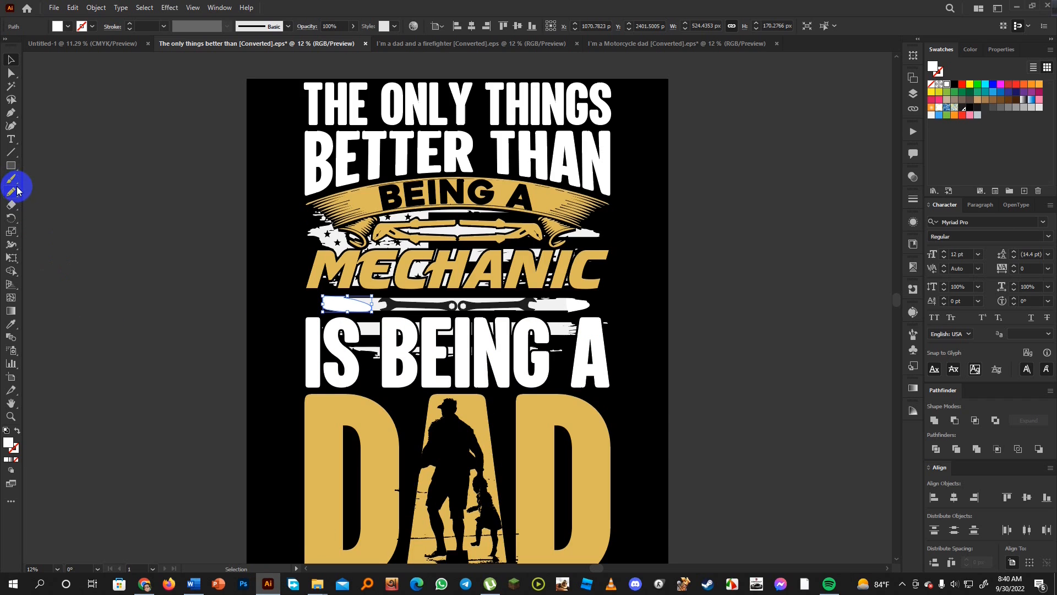
Step: Even out the outline of the left-end Pencil shape with the Smooth tool
{"action": "mouse_move", "coordinate": [18, 198]}
{"action": "left_mouse_down"}
{"action": "mouse_move", "coordinate": [72, 208]}
{"action": "mouse_move", "coordinate": [76, 223]}
{"action": "left_mouse_up"}
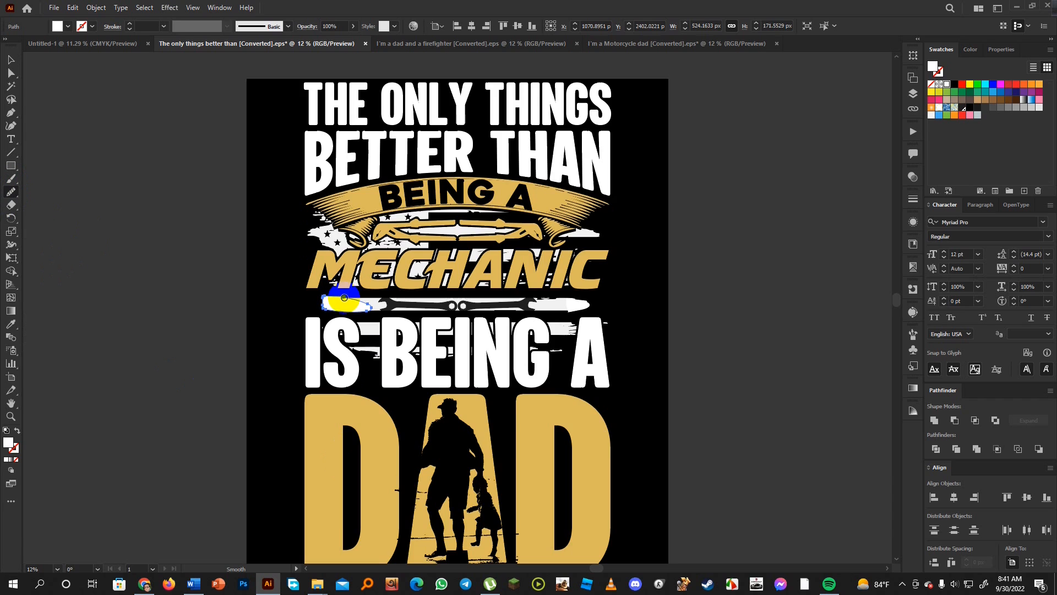
{"action": "left_click_drag", "start_coordinate": [344, 297], "coordinate": [324, 295]}
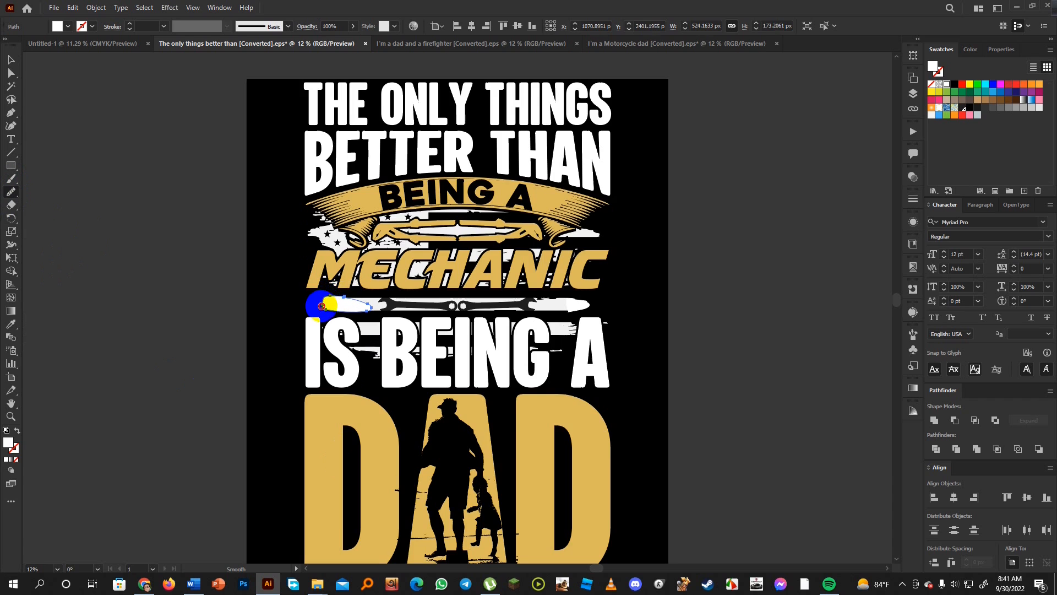
{"action": "mouse_move", "coordinate": [327, 298]}
{"action": "left_mouse_down"}
{"action": "mouse_move", "coordinate": [369, 310]}
{"action": "mouse_move", "coordinate": [341, 297]}
{"action": "mouse_move", "coordinate": [352, 305]}
{"action": "left_mouse_up"}
{"action": "left_click", "coordinate": [11, 59]}
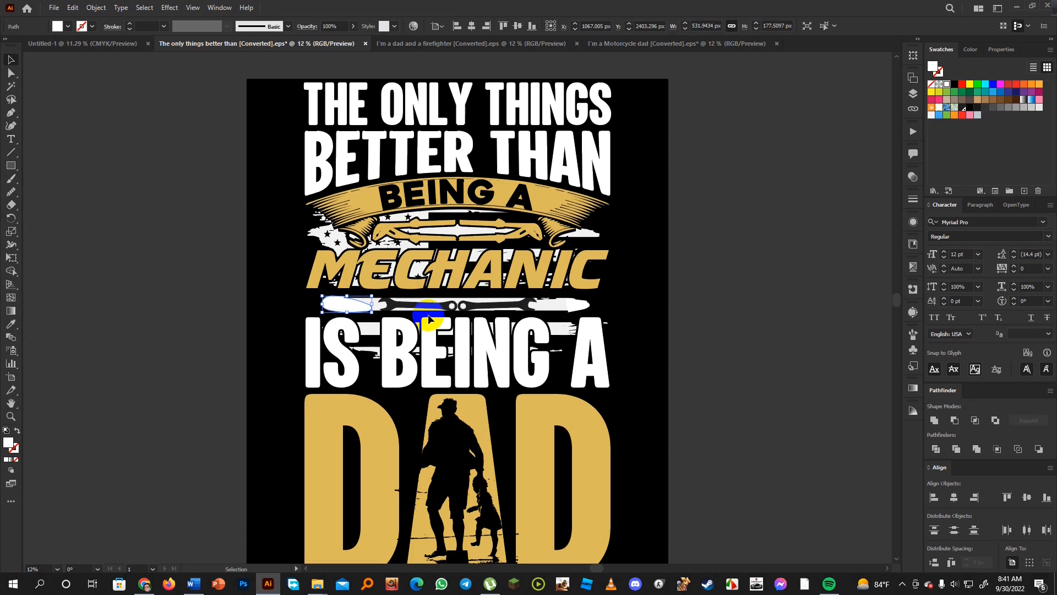
Step: Match the left-end shape's fill to the off-white brush stroke with the Eyedropper, and clear the selection
{"action": "key", "text": "i"}
{"action": "left_click", "coordinate": [546, 302]}
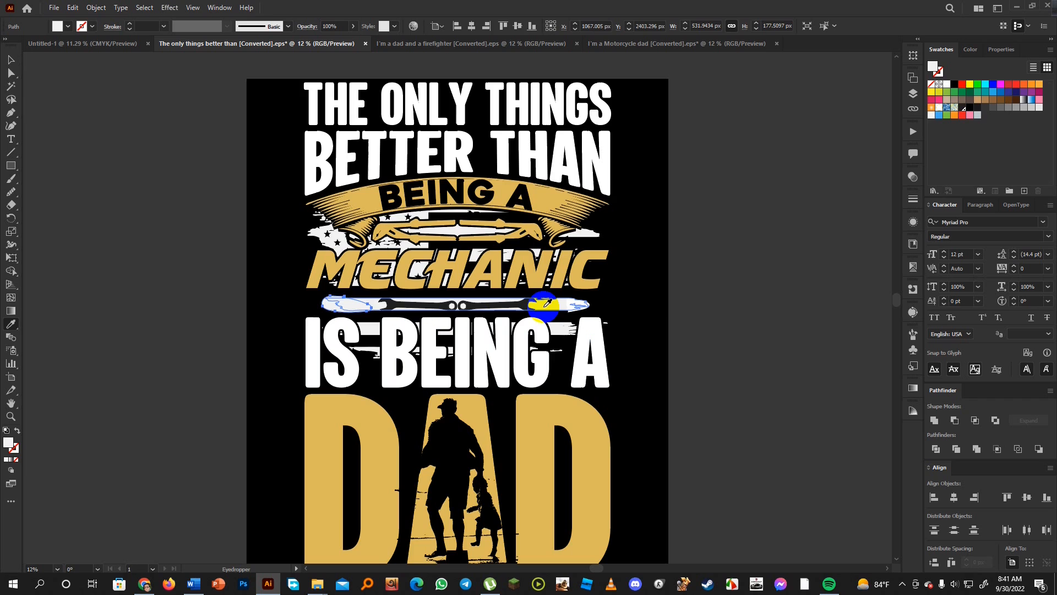
{"action": "key", "text": "v"}
{"action": "left_click", "coordinate": [691, 302]}
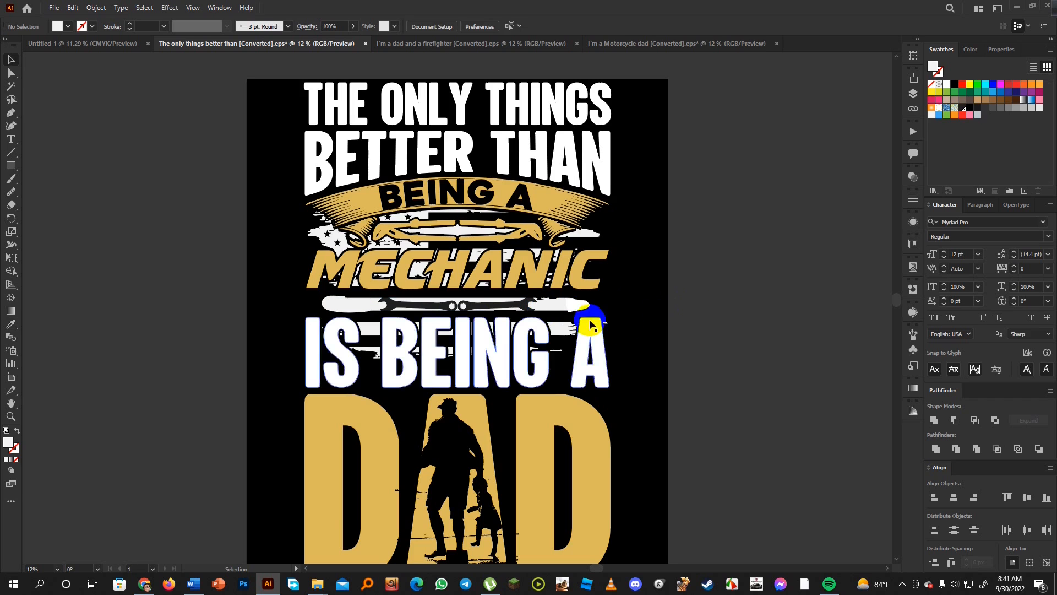
Step: Match the right-end shape's fill to the off-white brush stroke with the Eyedropper, and reselect the shape
{"action": "left_click", "coordinate": [573, 305]}
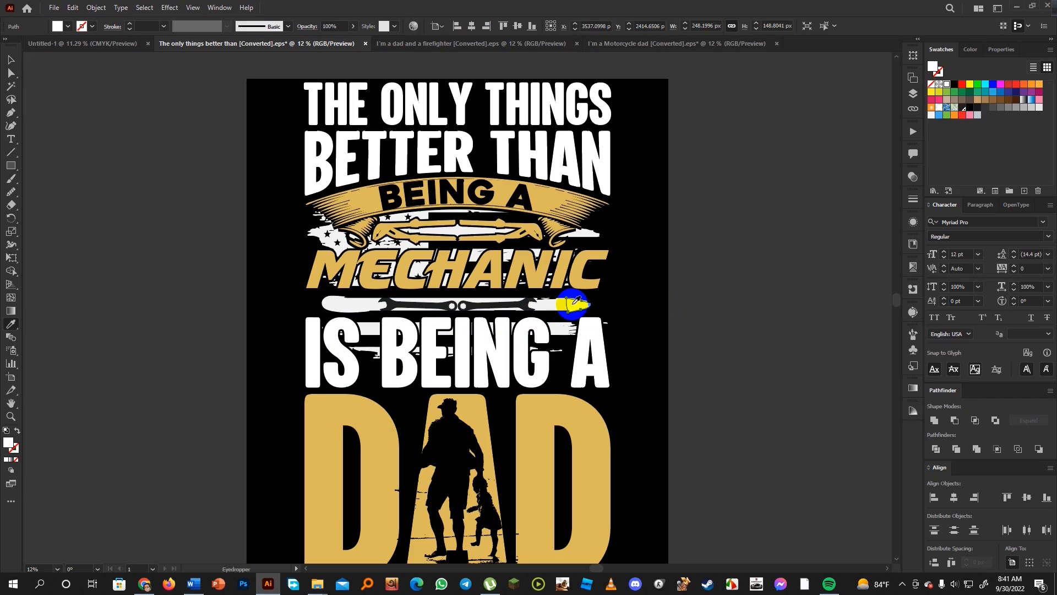
{"action": "key", "text": "i"}
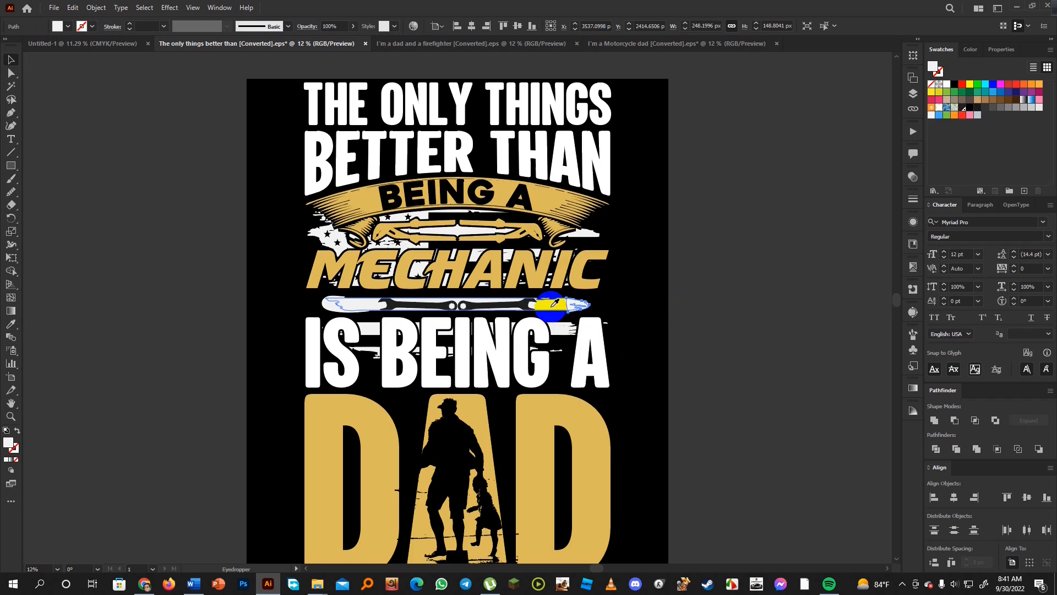
{"action": "key", "text": "v"}
{"action": "left_click", "coordinate": [681, 308]}
{"action": "left_click", "coordinate": [580, 308]}
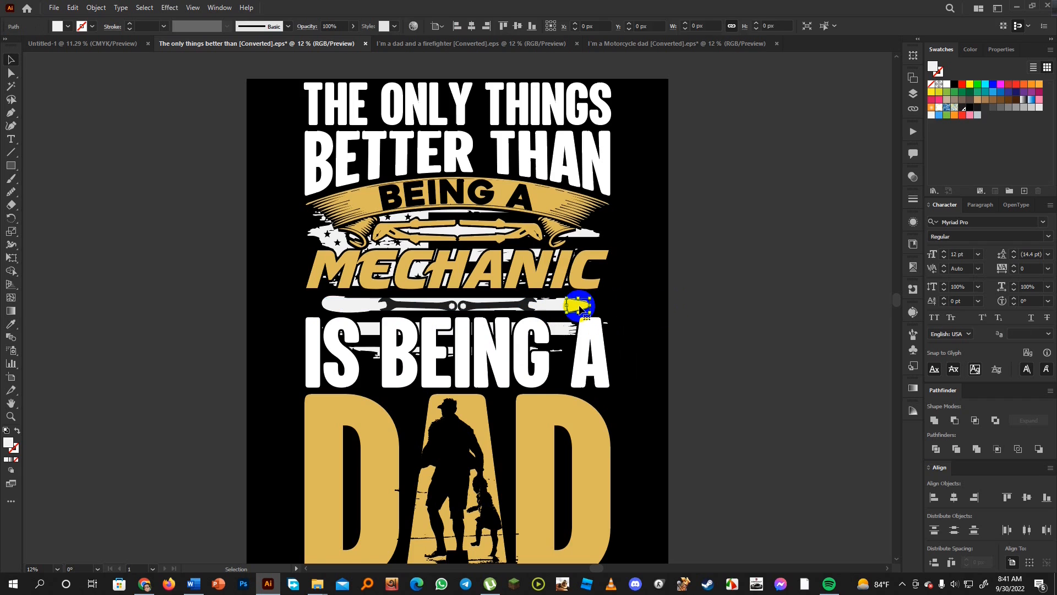
Step: Nudge the right-end shape about 3 px left and 8 px up to sit over the brush stroke's tip
{"action": "key", "text": "z"}
{"action": "left_click_drag", "start_coordinate": [582, 309], "coordinate": [847, 326]}
{"action": "key", "text": "v"}
{"action": "left_click_drag", "start_coordinate": [550, 294], "coordinate": [549, 291]}
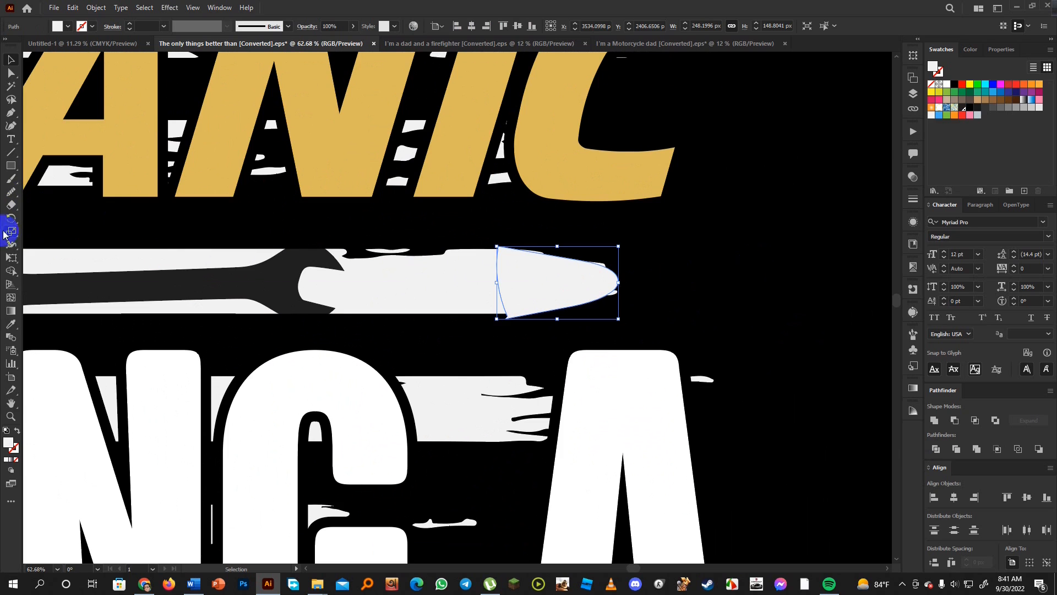
{"action": "left_click", "coordinate": [11, 191]}
{"action": "left_click", "coordinate": [11, 59]}
{"action": "left_click", "coordinate": [771, 197]}
{"action": "left_click", "coordinate": [540, 296]}
{"action": "left_click", "coordinate": [9, 192]}
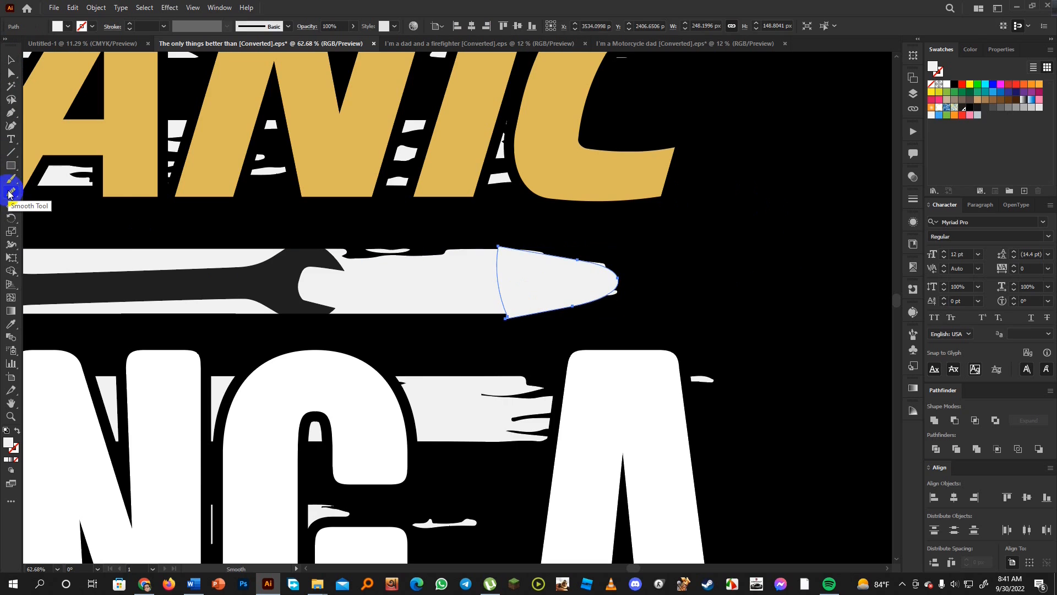
{"action": "left_click_drag", "start_coordinate": [10, 194], "coordinate": [41, 189]}
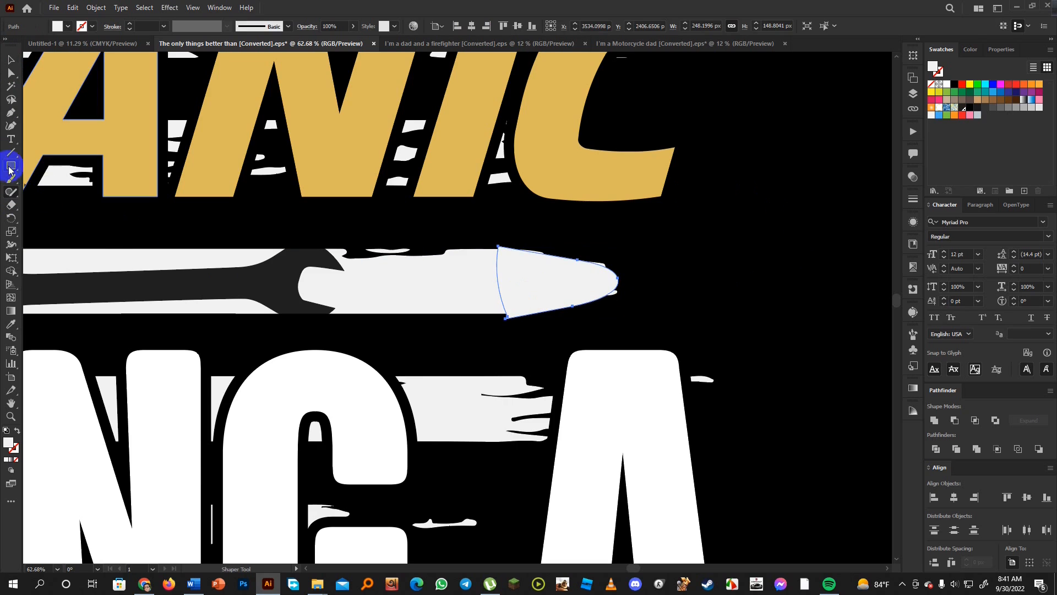
{"action": "left_click", "coordinate": [9, 59]}
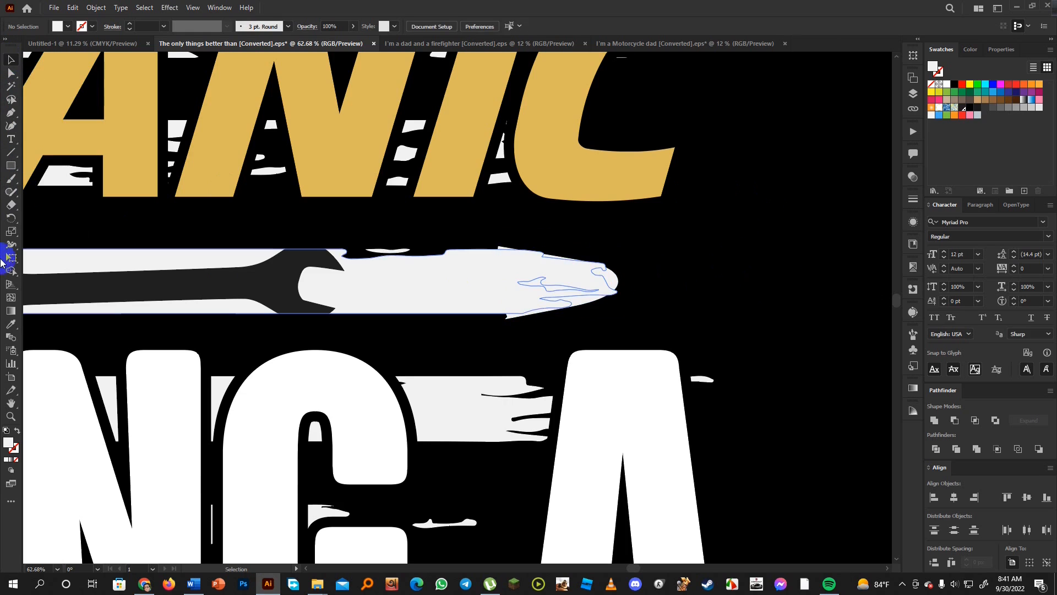
{"action": "left_click", "coordinate": [573, 285]}
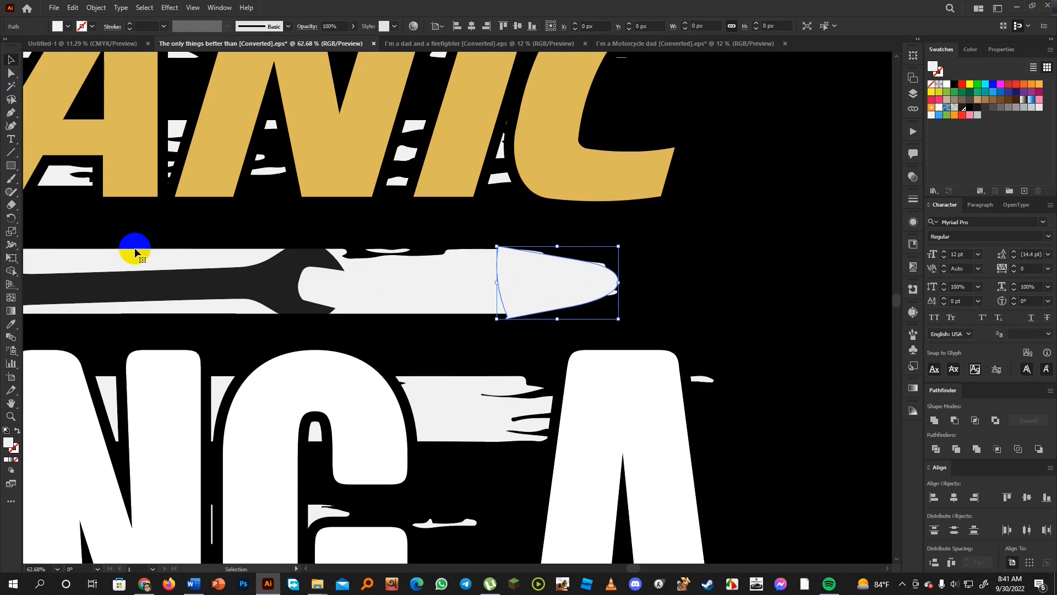
{"action": "left_click", "coordinate": [12, 194]}
{"action": "left_click", "coordinate": [62, 218]}
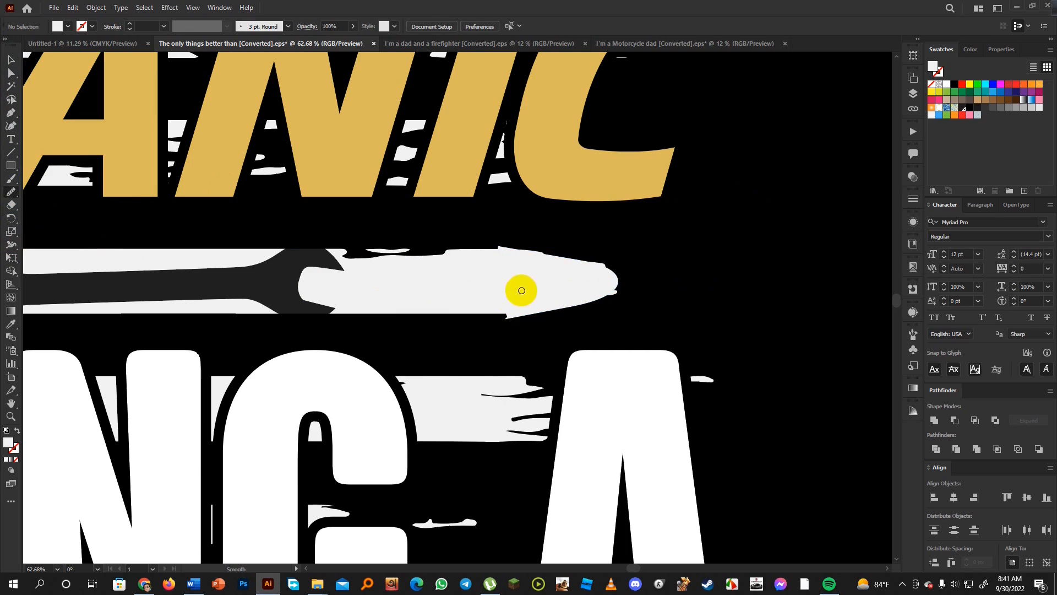
Step: Even out the outline of the right-end Pencil shape with the Smooth tool
{"action": "left_click", "coordinate": [8, 61]}
{"action": "left_click", "coordinate": [530, 272]}
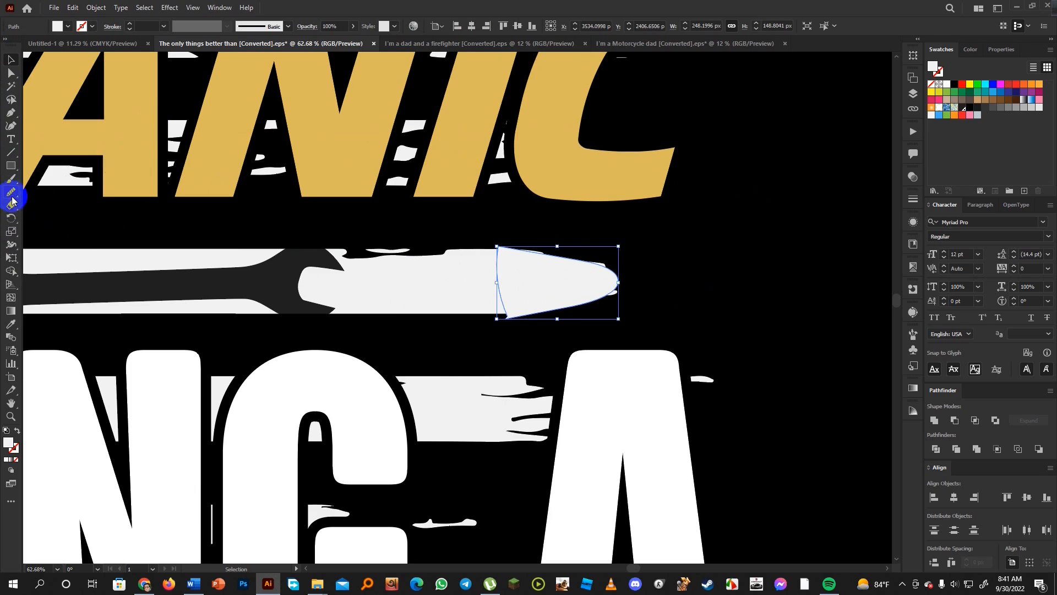
{"action": "mouse_move", "coordinate": [632, 280]}
{"action": "left_mouse_down"}
{"action": "mouse_move", "coordinate": [497, 245]}
{"action": "mouse_move", "coordinate": [507, 318]}
{"action": "mouse_move", "coordinate": [514, 314]}
{"action": "mouse_move", "coordinate": [504, 317]}
{"action": "mouse_move", "coordinate": [599, 298]}
{"action": "mouse_move", "coordinate": [595, 263]}
{"action": "mouse_move", "coordinate": [497, 249]}
{"action": "left_mouse_up"}
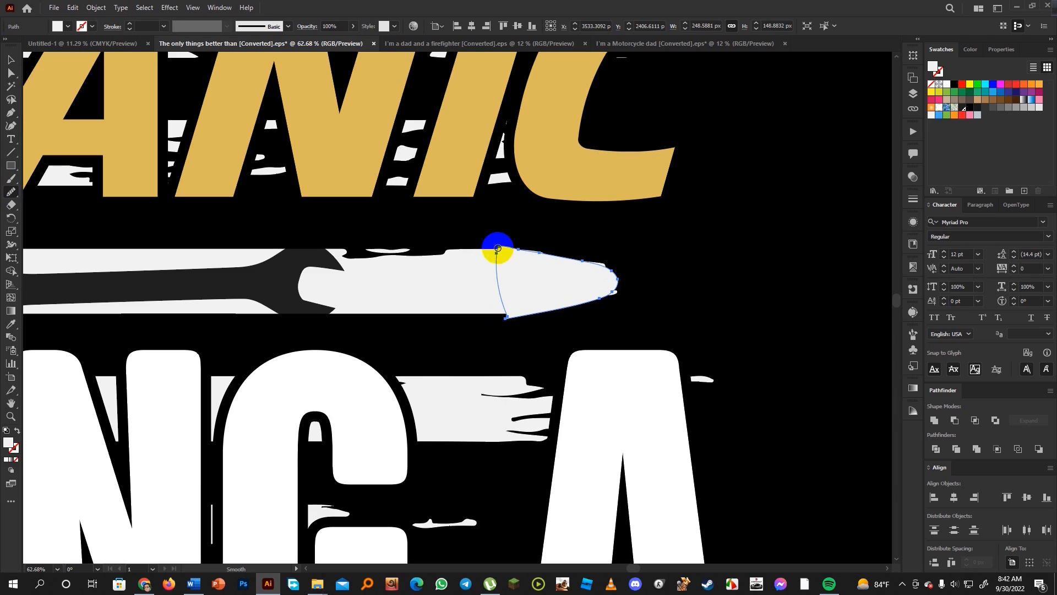
{"action": "left_click", "coordinate": [11, 59]}
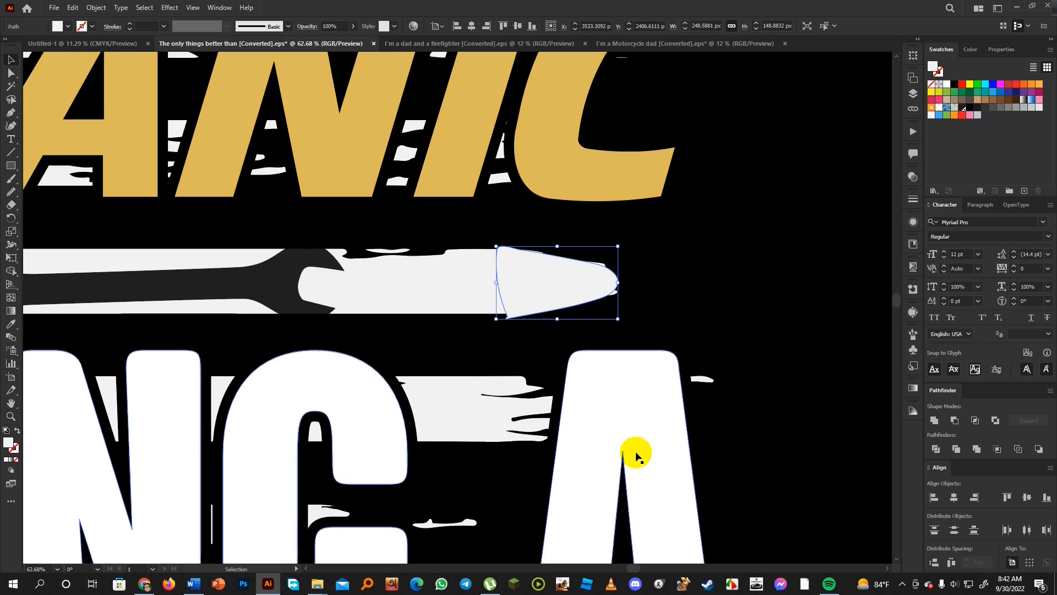
Step: Examine the mechanic design from the headline and wrench stroke down to the DAD lettering
{"action": "left_click_drag", "start_coordinate": [494, 396], "coordinate": [574, 393]}
{"action": "left_click_drag", "start_coordinate": [416, 384], "coordinate": [550, 355]}
{"action": "left_click_drag", "start_coordinate": [352, 358], "coordinate": [496, 346]}
{"action": "left_click_drag", "start_coordinate": [391, 377], "coordinate": [474, 349]}
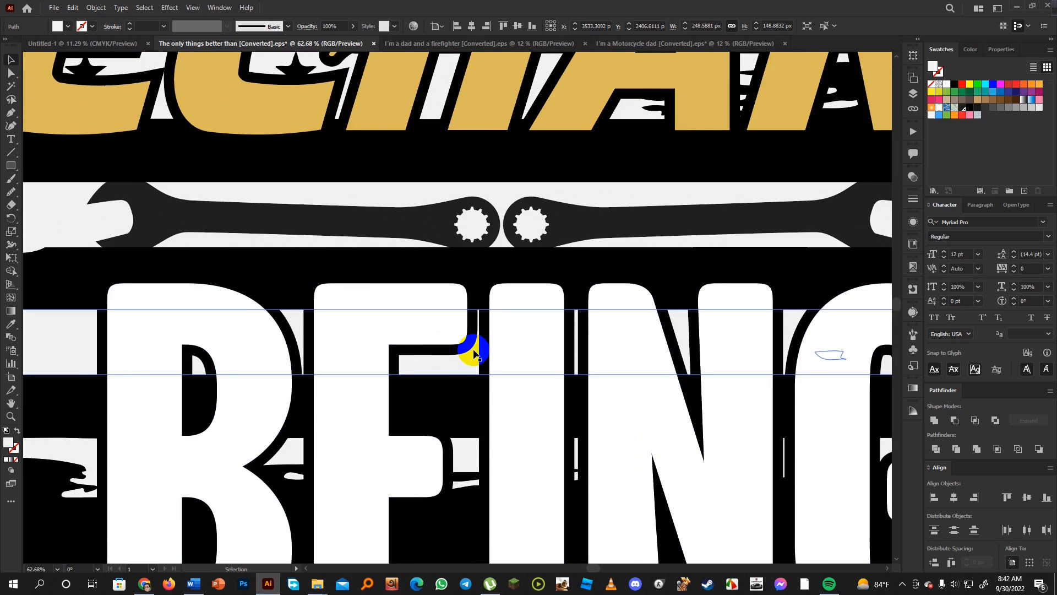
{"action": "key", "text": "ctrl+minus"}
{"action": "key", "text": "ctrl+minus"}
{"action": "key", "text": "ctrl+minus"}
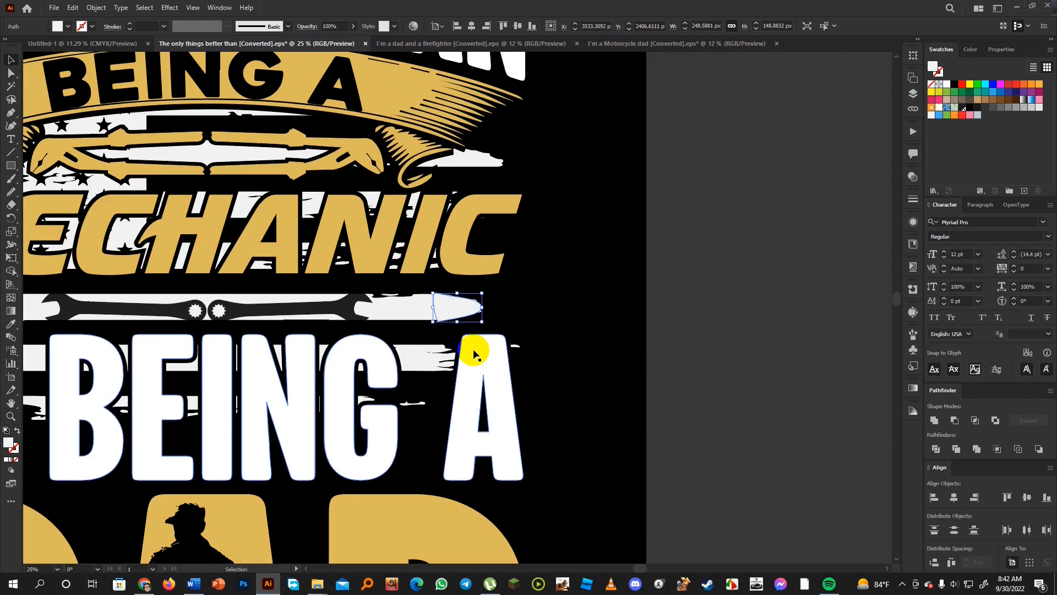
{"action": "left_click_drag", "start_coordinate": [441, 451], "coordinate": [587, 423]}
{"action": "left_click_drag", "start_coordinate": [512, 453], "coordinate": [600, 373]}
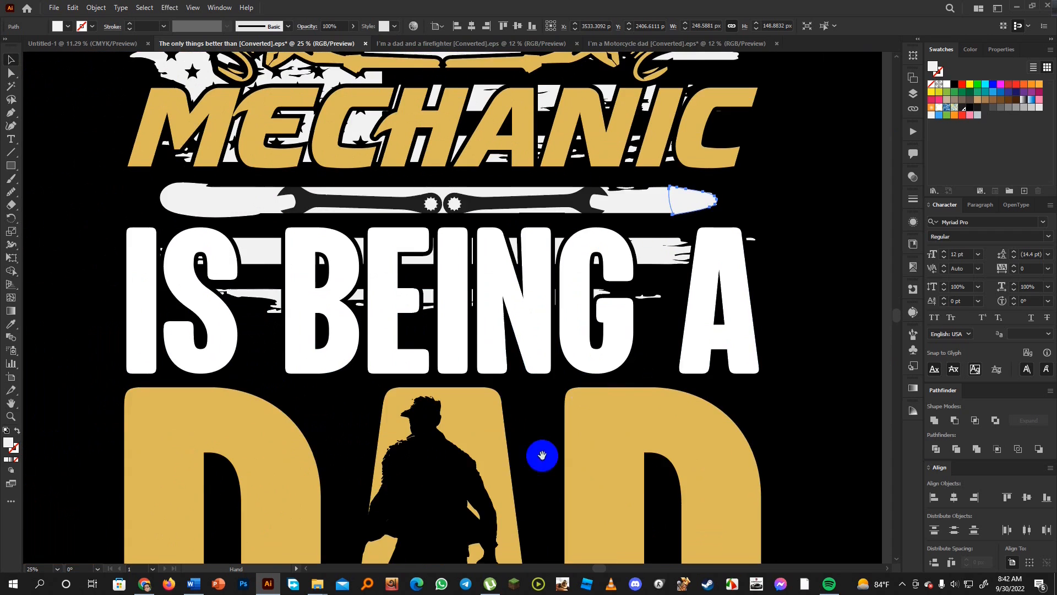
{"action": "scroll", "coordinate": [479, 469], "scroll_direction": "up", "scroll_amount": 5}
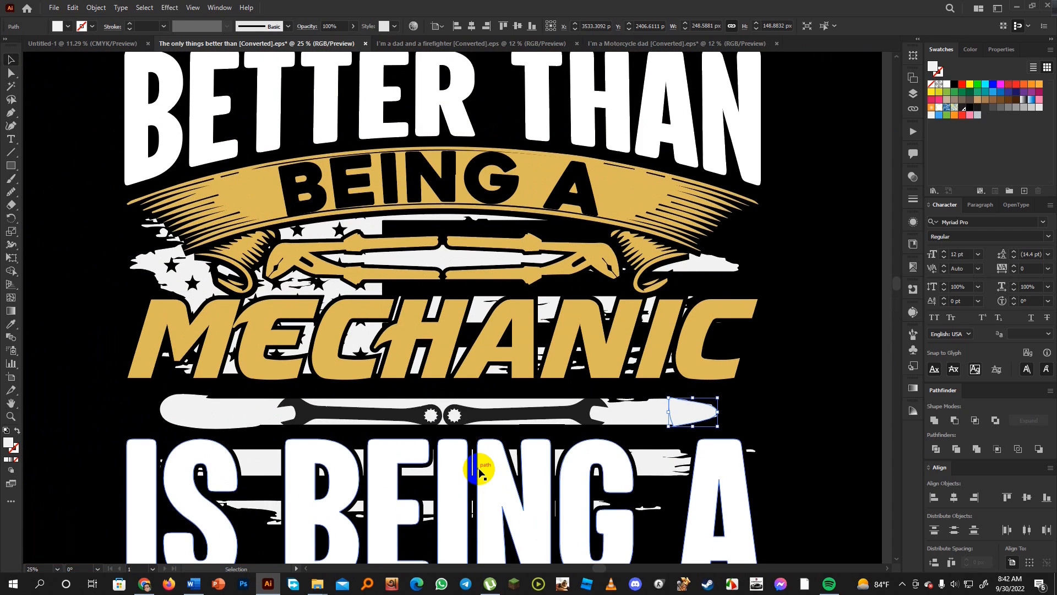
{"action": "scroll", "coordinate": [479, 469], "scroll_direction": "up", "scroll_amount": 1}
{"action": "scroll", "coordinate": [479, 469], "scroll_direction": "up", "scroll_amount": 1}
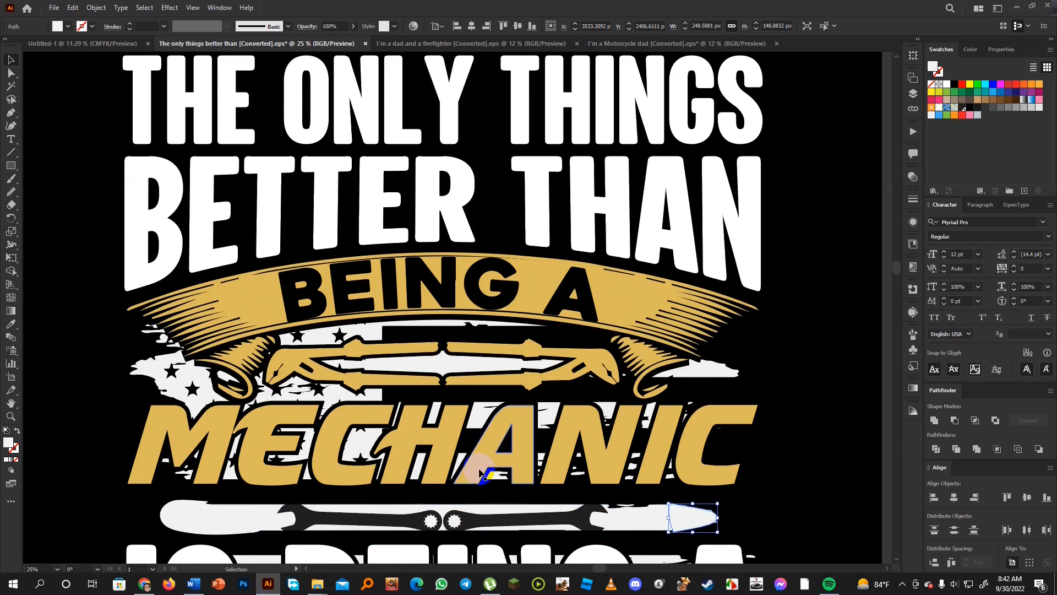
{"action": "scroll", "coordinate": [479, 472], "scroll_direction": "up", "scroll_amount": 1}
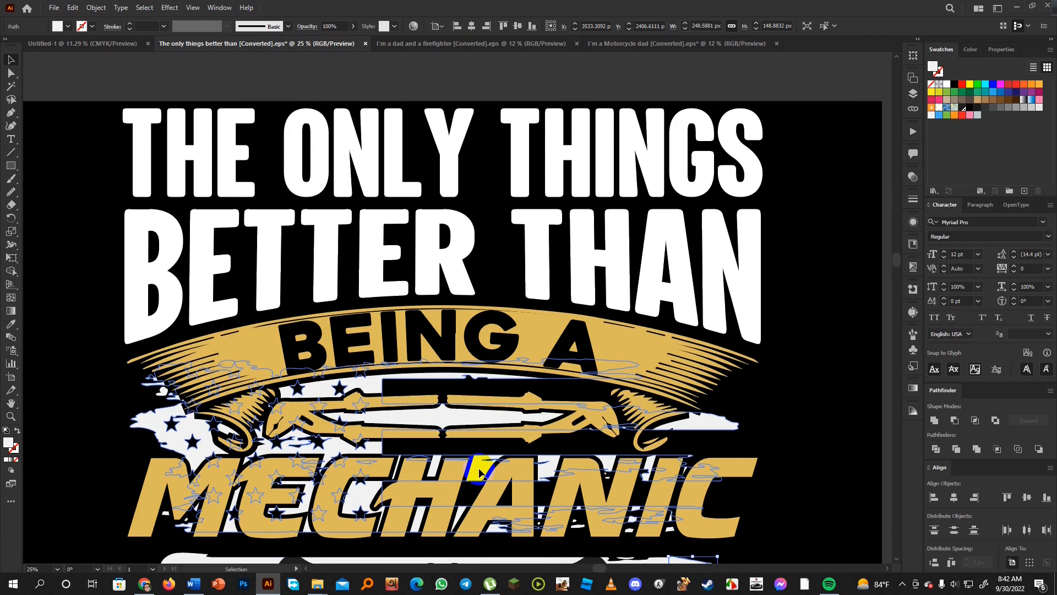
{"action": "scroll", "coordinate": [479, 469], "scroll_direction": "down", "scroll_amount": 2}
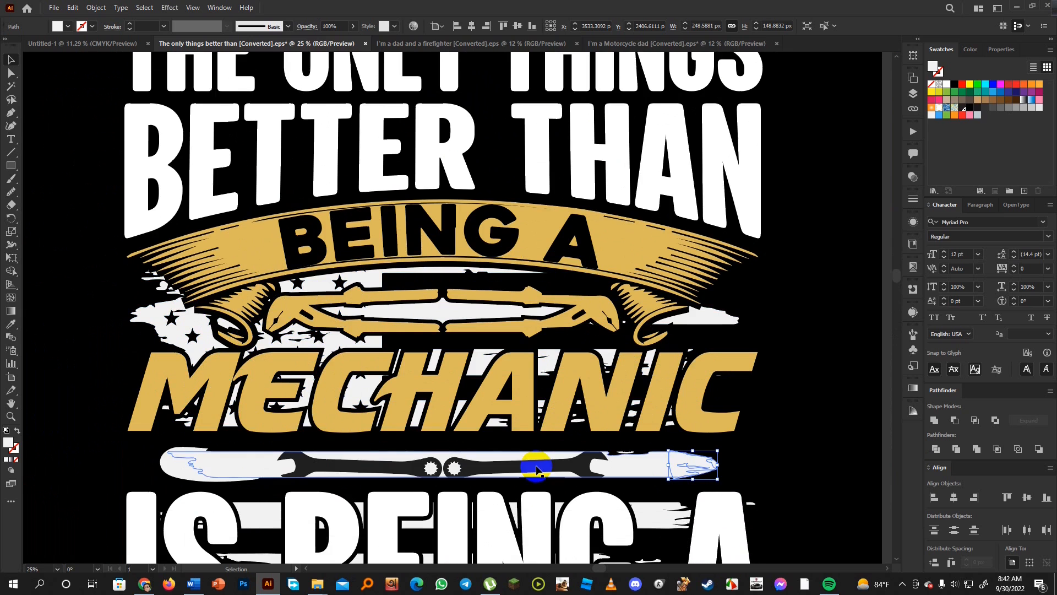
{"action": "scroll", "coordinate": [537, 469], "scroll_direction": "down", "scroll_amount": 2}
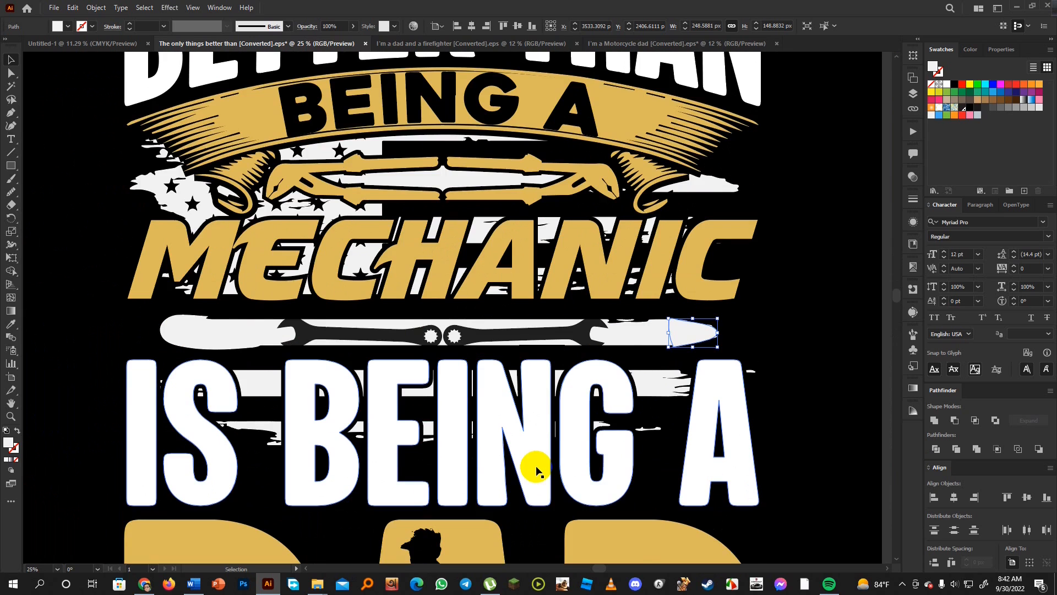
{"action": "scroll", "coordinate": [531, 469], "scroll_direction": "down", "scroll_amount": 4}
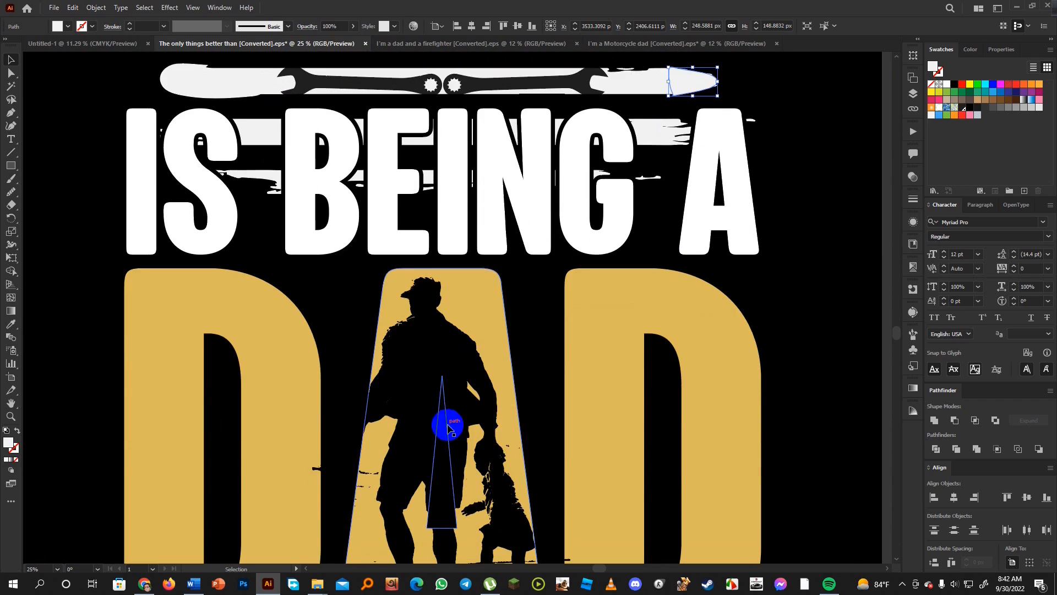
Step: Examine the mechanic design from the DAD lettering up to the BEING A banner, and check the class list in the Word course module
{"action": "scroll", "coordinate": [590, 370], "scroll_direction": "up", "scroll_amount": 1}
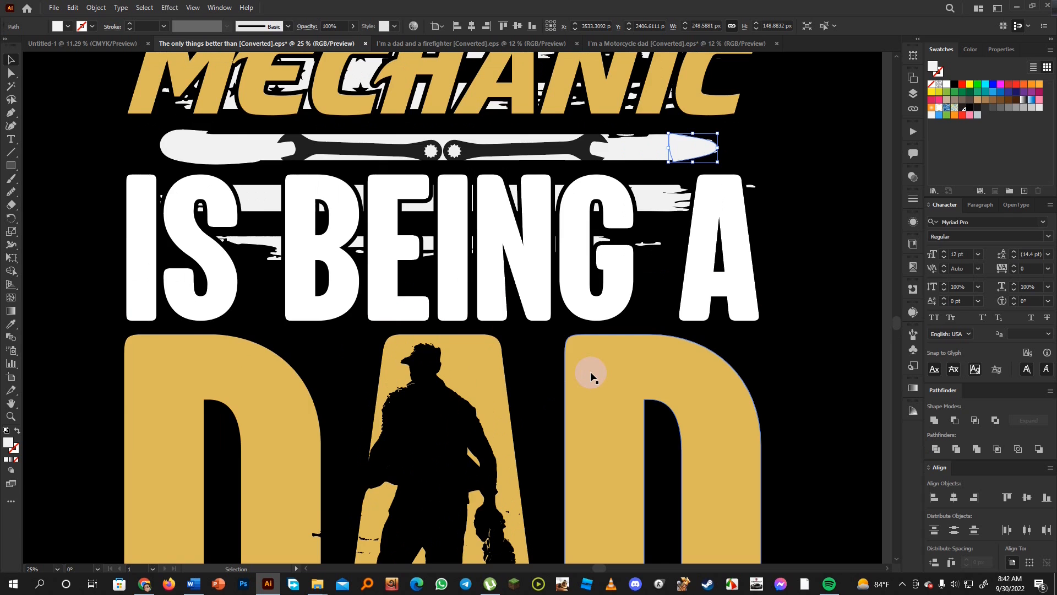
{"action": "scroll", "coordinate": [590, 374], "scroll_direction": "up", "scroll_amount": 1}
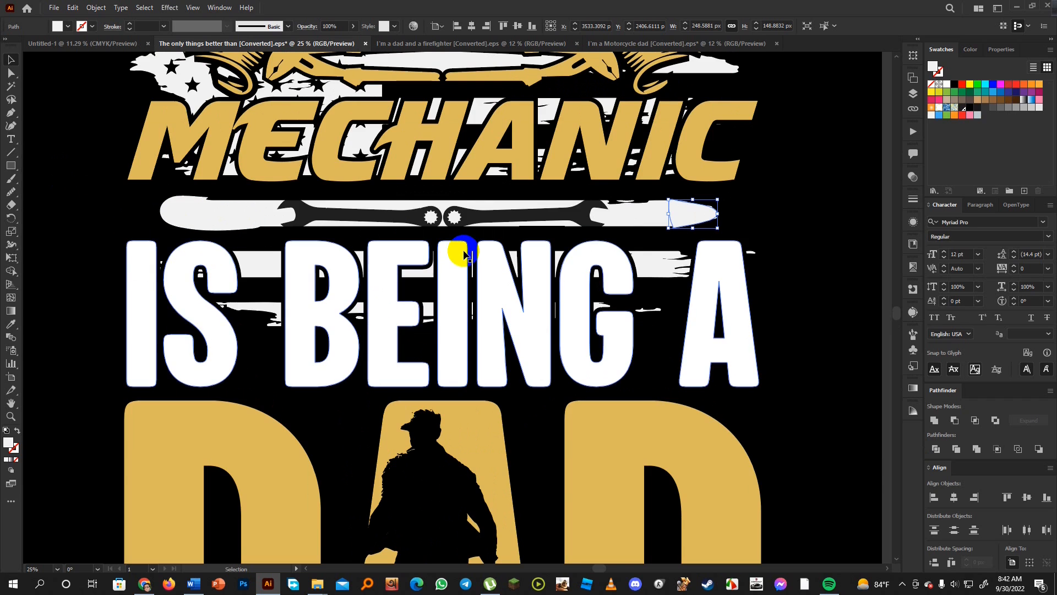
{"action": "scroll", "coordinate": [464, 254], "scroll_direction": "up", "scroll_amount": 2}
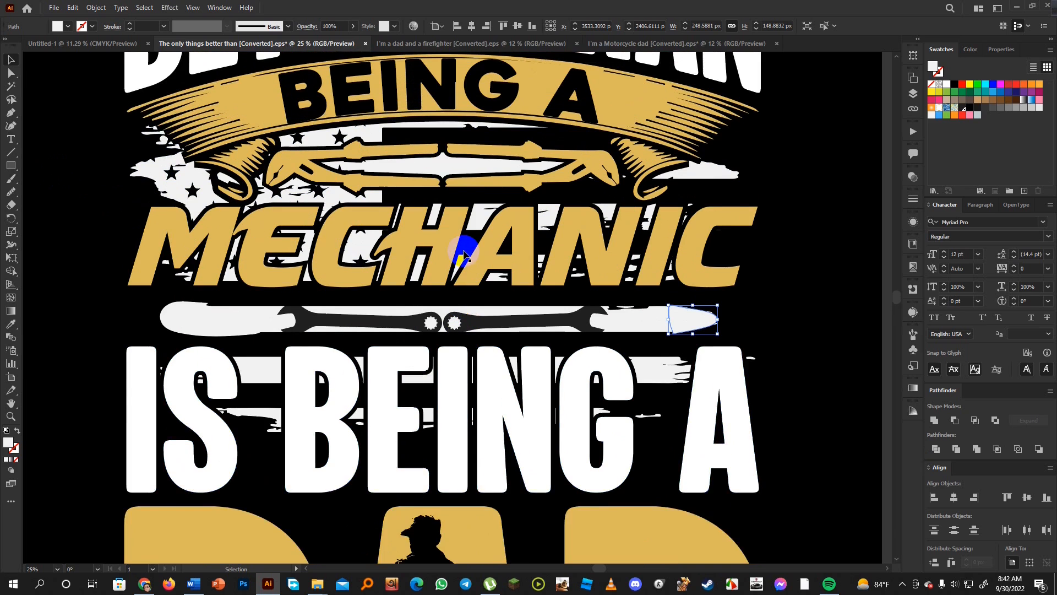
{"action": "scroll", "coordinate": [464, 254], "scroll_direction": "up", "scroll_amount": 1}
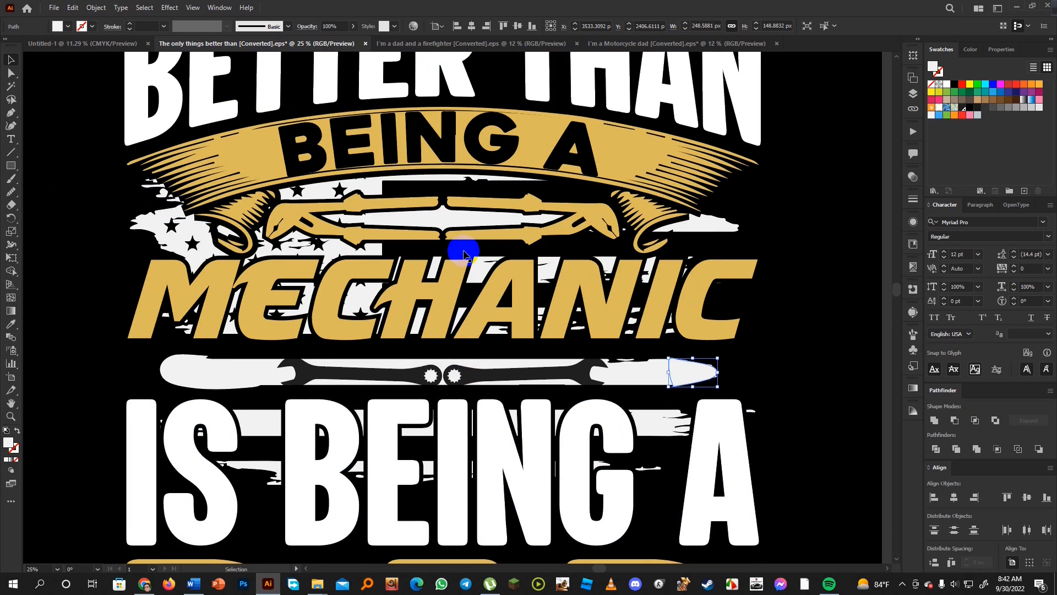
{"action": "left_click", "coordinate": [695, 380]}
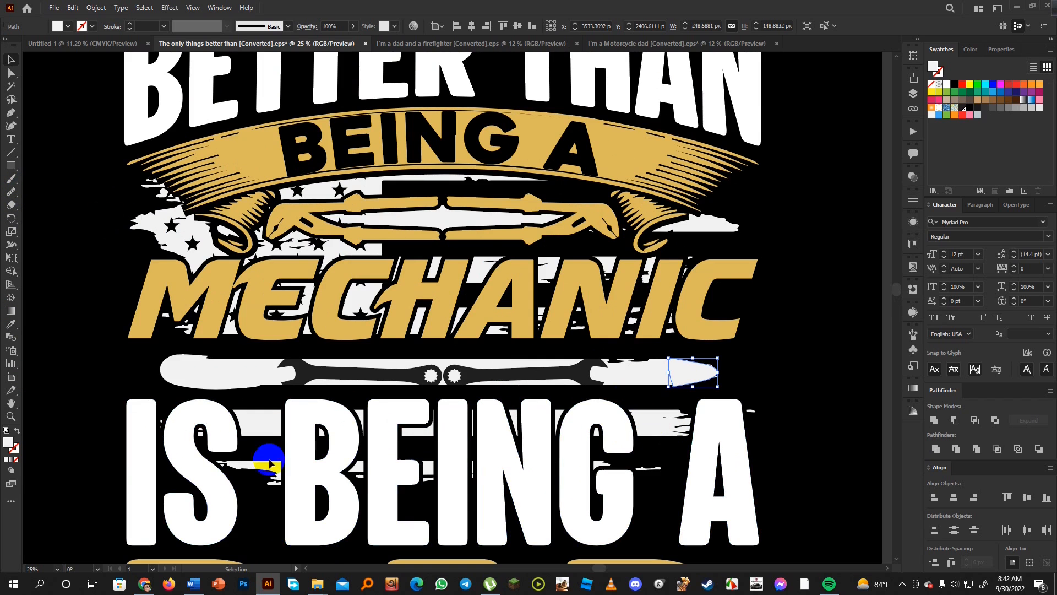
{"action": "left_click", "coordinate": [194, 585]}
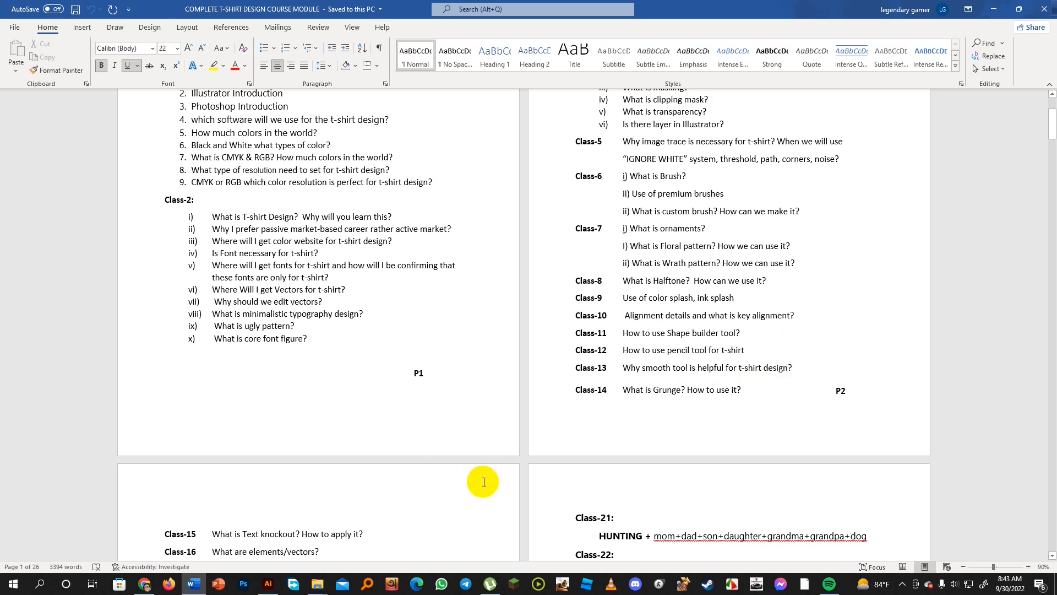
{"action": "left_click", "coordinate": [268, 584]}
Step: Review the mechanic design in Illustrator between the BETTER THAN headline and the DAD lettering, ending with the whole artboard
{"action": "scroll", "coordinate": [672, 344], "scroll_direction": "down", "scroll_amount": 5}
{"action": "scroll", "coordinate": [604, 339], "scroll_direction": "up", "scroll_amount": 2}
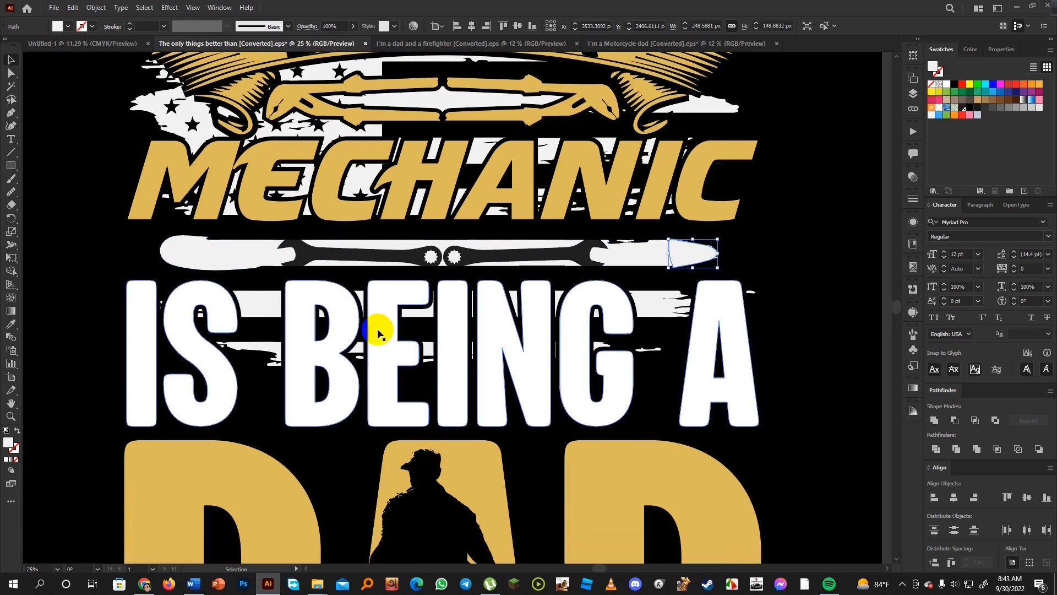
{"action": "scroll", "coordinate": [492, 351], "scroll_direction": "up", "scroll_amount": 3}
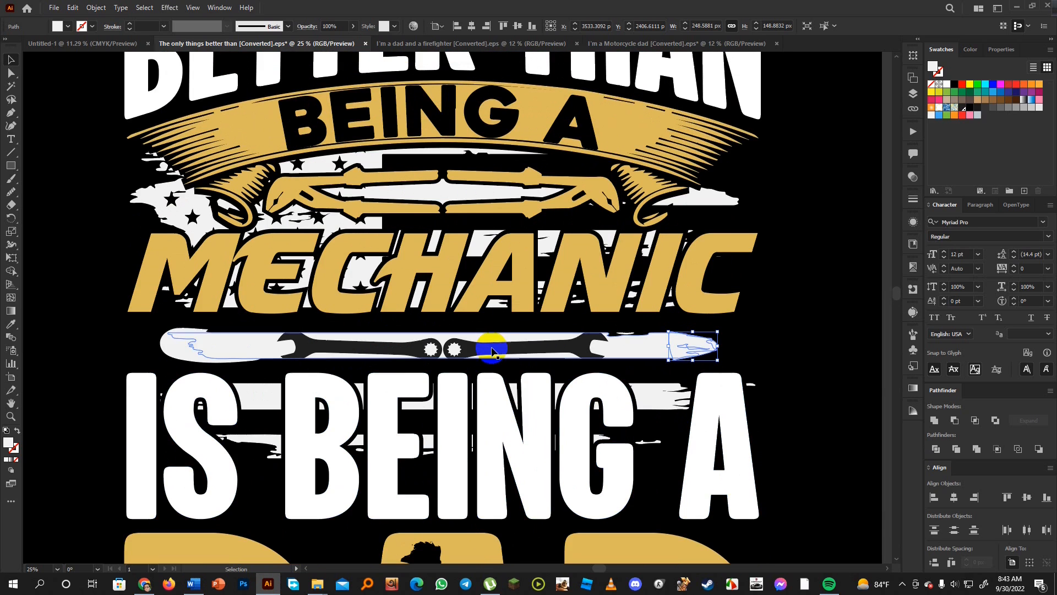
{"action": "scroll", "coordinate": [552, 316], "scroll_direction": "up", "scroll_amount": 5}
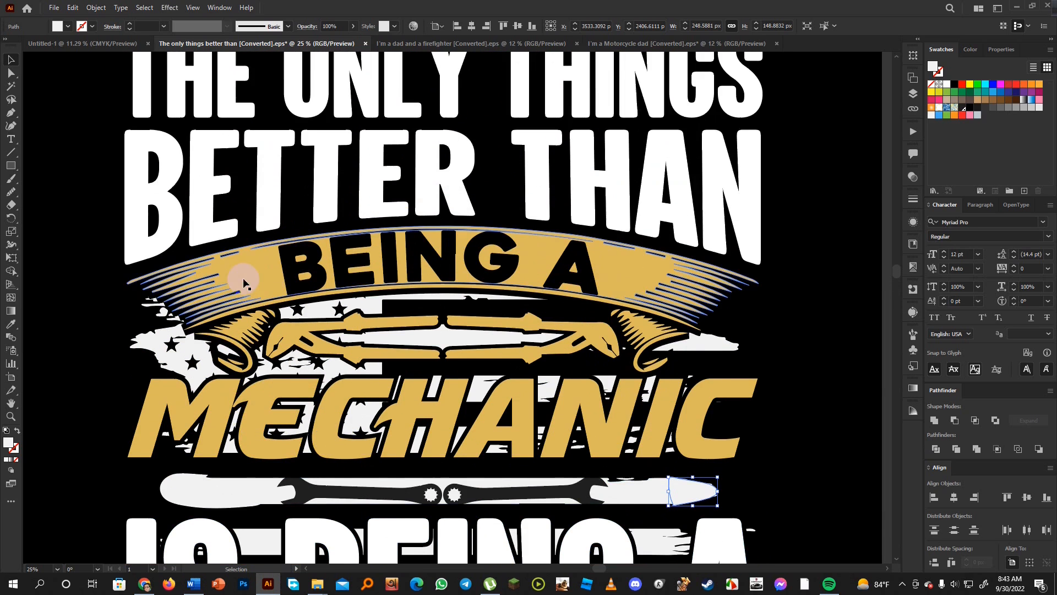
{"action": "scroll", "coordinate": [551, 315], "scroll_direction": "down", "scroll_amount": 9}
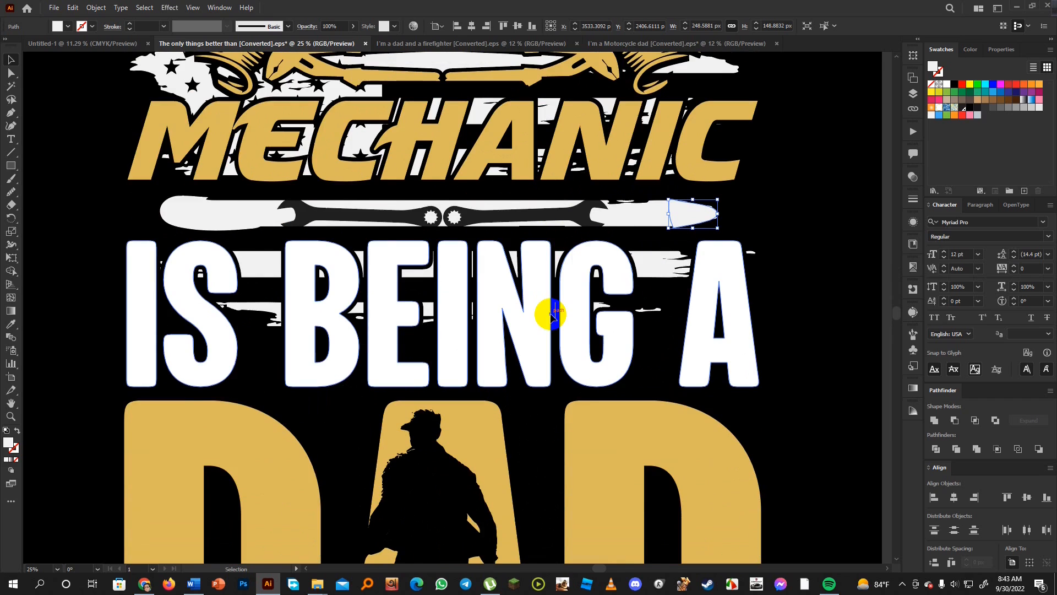
{"action": "key", "text": "ctrl+minus"}
{"action": "key", "text": "ctrl+minus"}
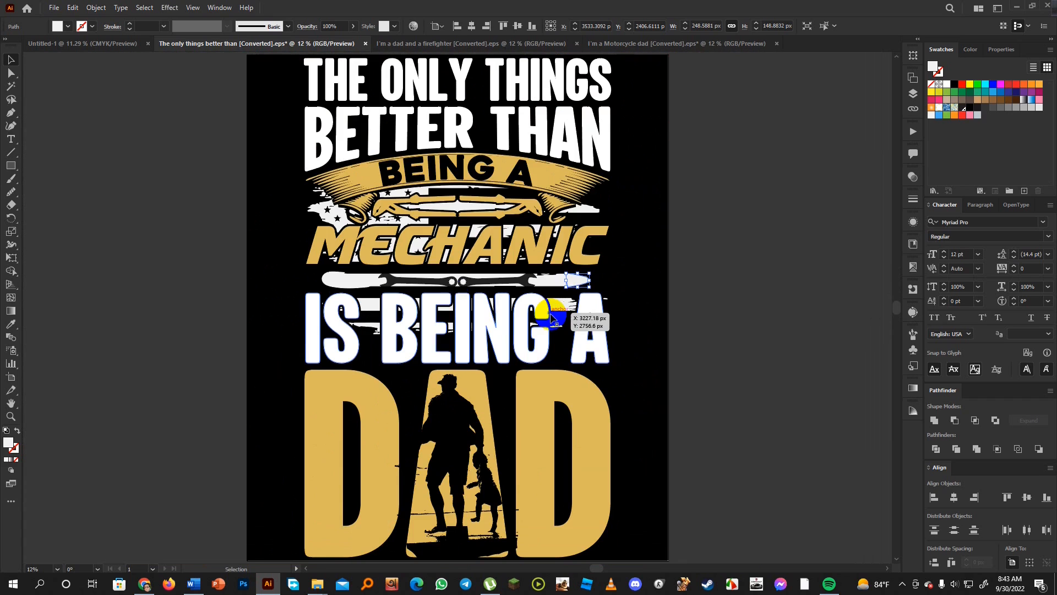
{"action": "left_click", "coordinate": [10, 171]}
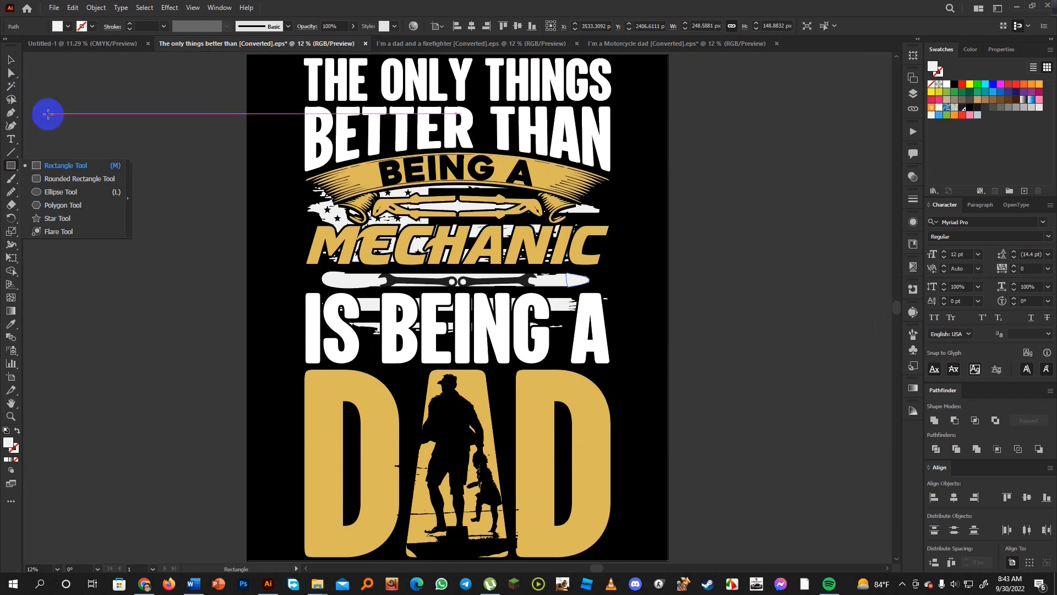
{"action": "left_click", "coordinate": [268, 19]}
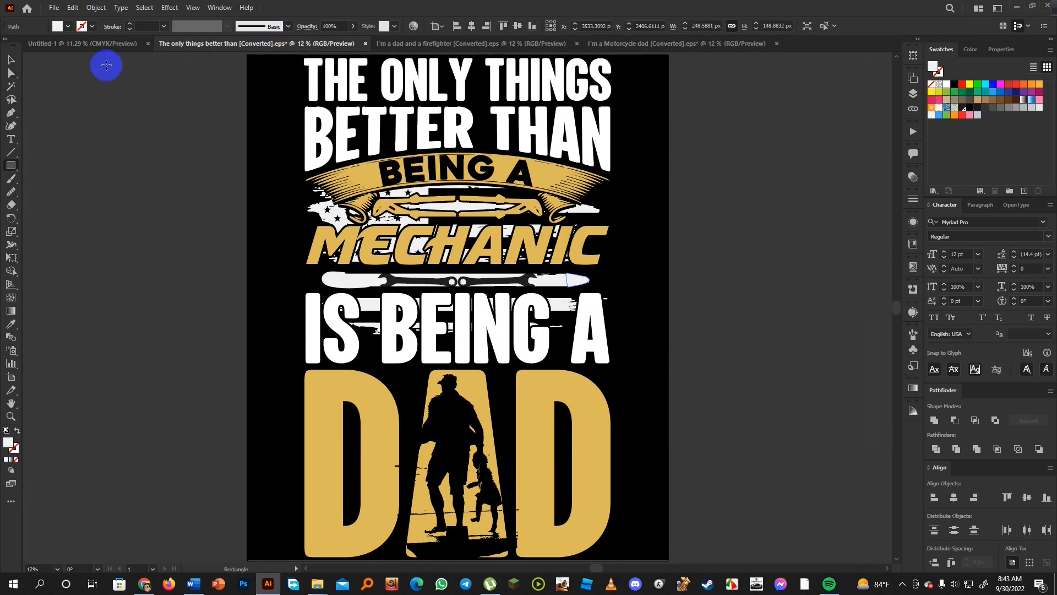
Step: Draw an angular off-white filled shape with a notch and a narrow base beside the artboard, using the Pen tool
{"action": "left_click", "coordinate": [17, 116]}
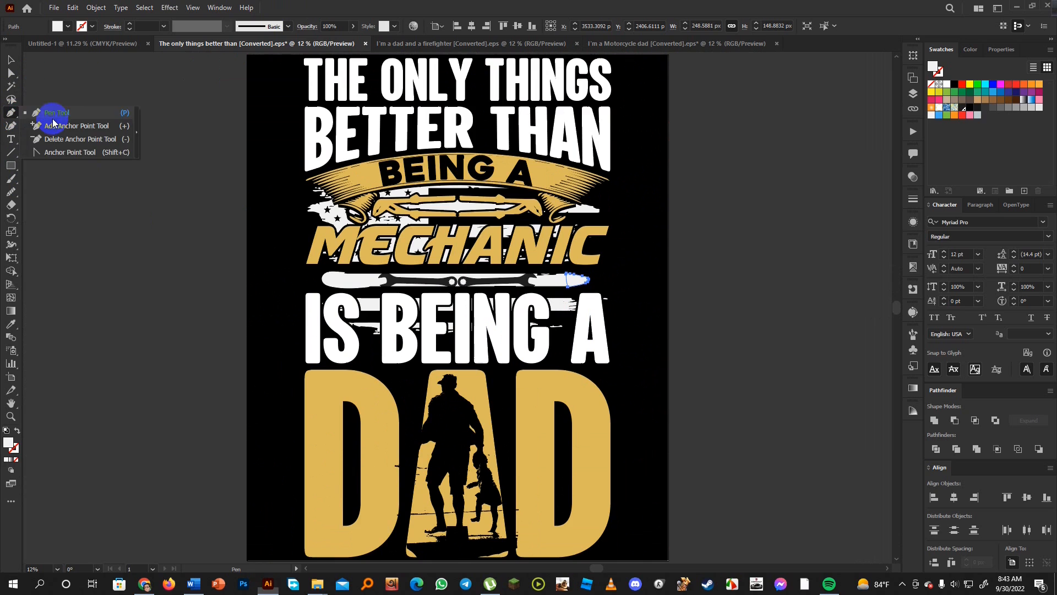
{"action": "left_click", "coordinate": [731, 588]}
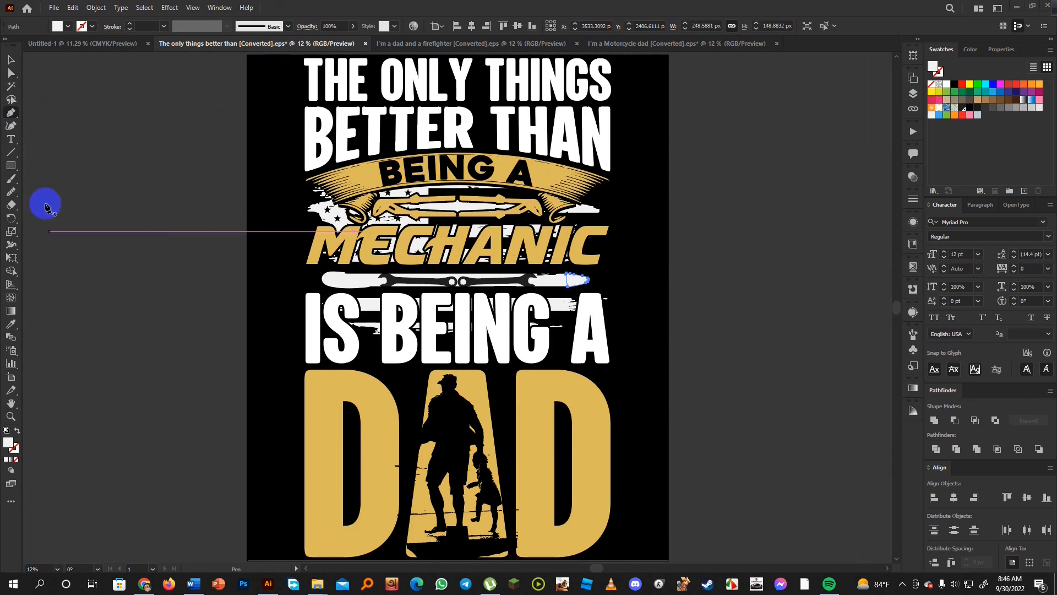
{"action": "left_click", "coordinate": [89, 193]}
{"action": "left_click", "coordinate": [60, 223]}
{"action": "left_click", "coordinate": [69, 249]}
{"action": "left_click", "coordinate": [107, 264]}
{"action": "left_click", "coordinate": [122, 332]}
{"action": "left_click", "coordinate": [167, 329]}
{"action": "left_click", "coordinate": [206, 295]}
{"action": "left_click", "coordinate": [209, 237]}
{"action": "left_click", "coordinate": [199, 191]}
{"action": "left_click", "coordinate": [182, 172]}
{"action": "left_click", "coordinate": [112, 162]}
{"action": "left_click", "coordinate": [81, 170]}
{"action": "left_click", "coordinate": [67, 177]}
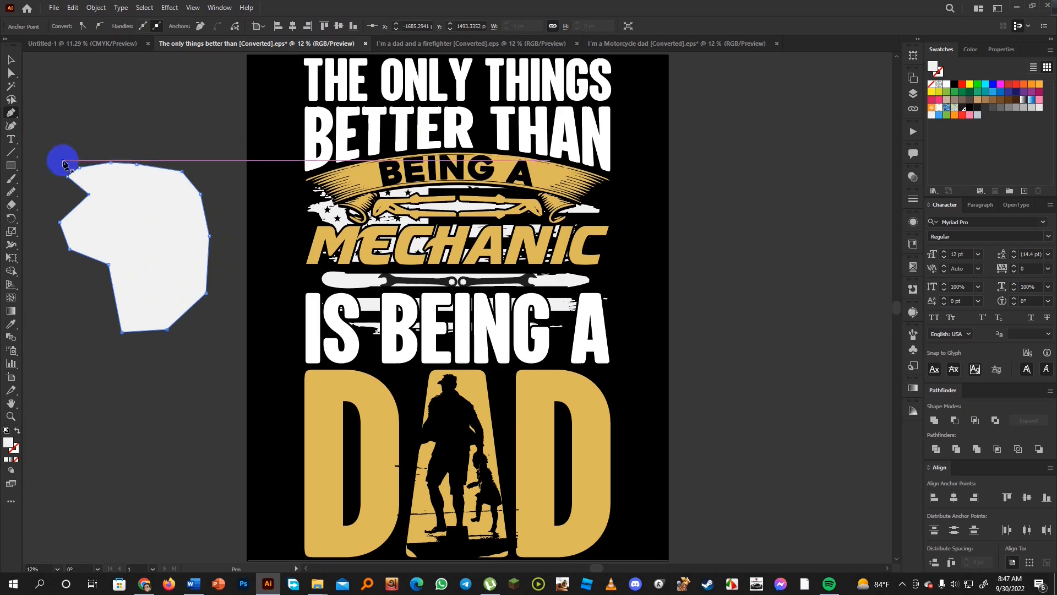
Step: Try rounding the notch corner of the angular shape with the Direct Selection tool, and undo it
{"action": "left_click", "coordinate": [13, 73]}
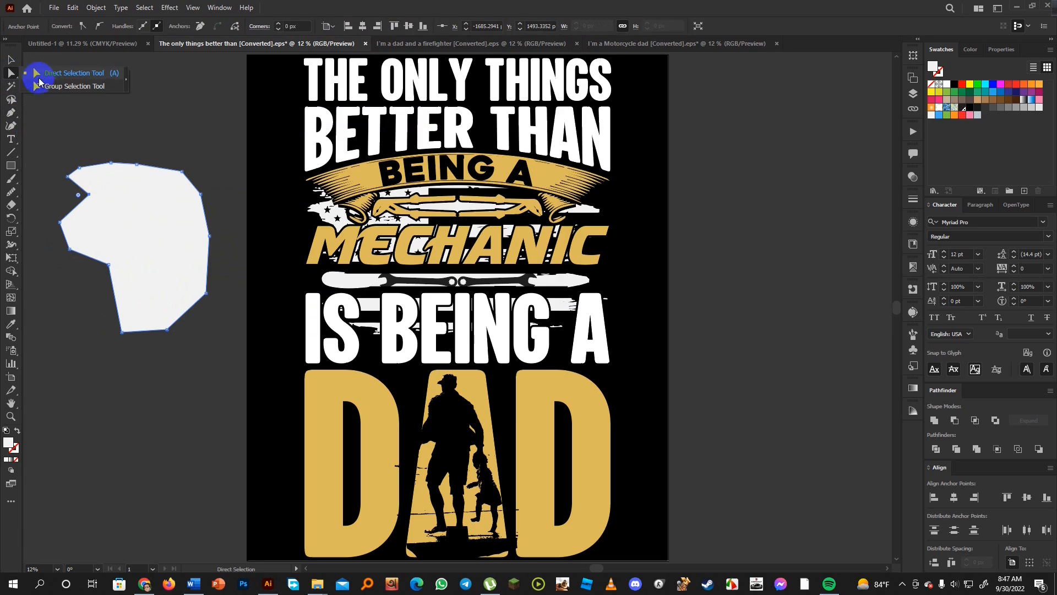
{"action": "left_click_drag", "start_coordinate": [92, 189], "coordinate": [59, 220]}
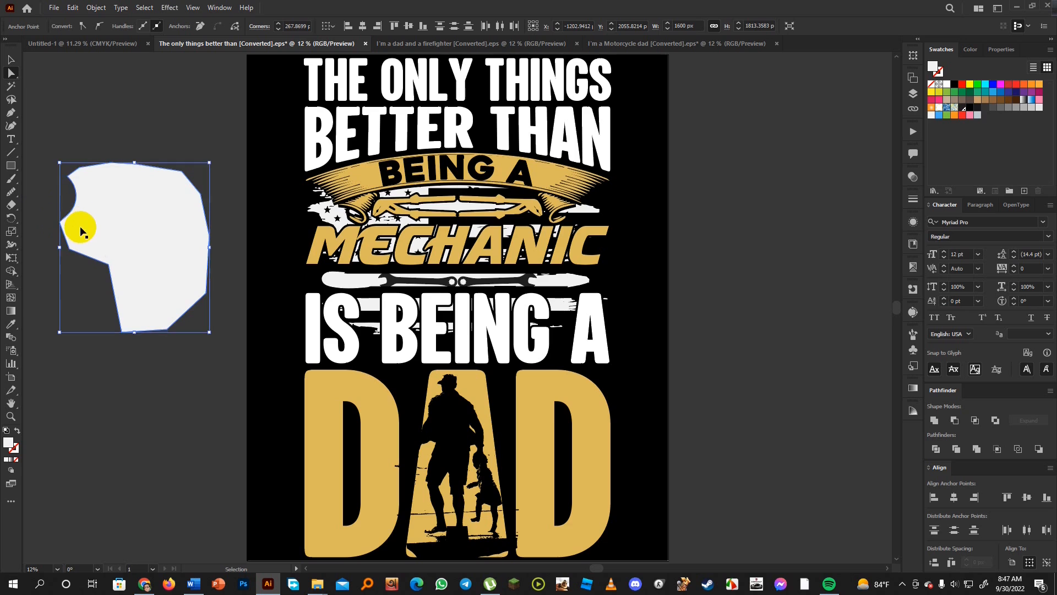
{"action": "key", "text": "ctrl+z"}
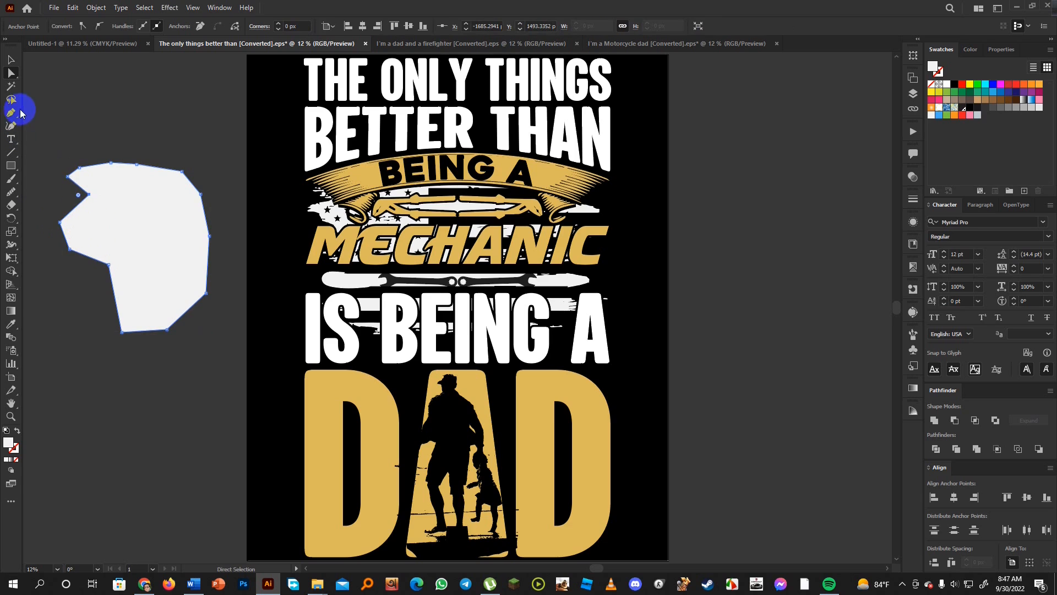
Step: Round off the angular shape's outline with the Smooth tool, and deselect the shape
{"action": "left_click", "coordinate": [15, 196]}
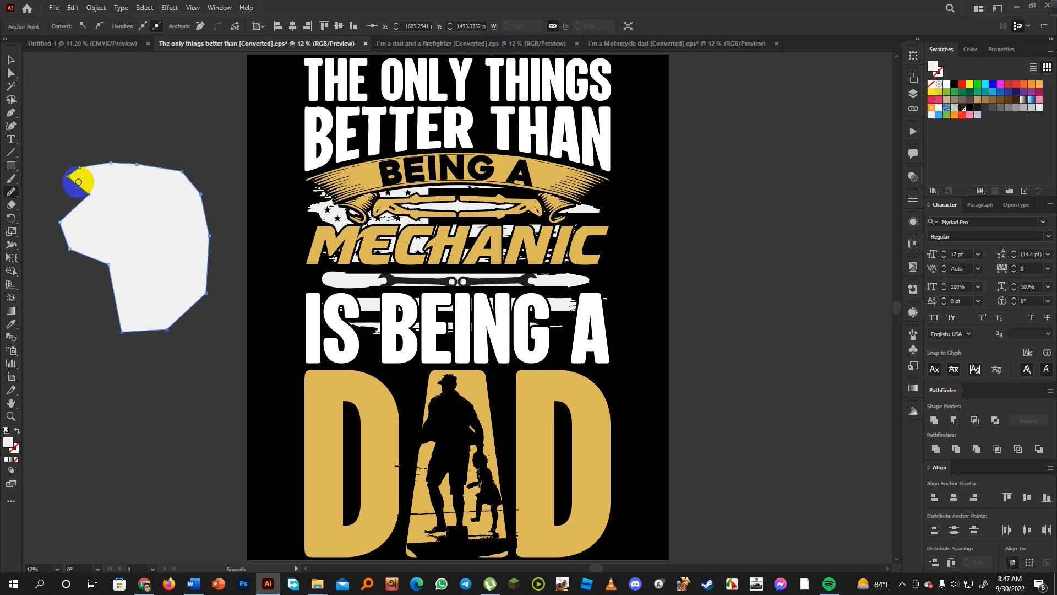
{"action": "mouse_move", "coordinate": [78, 170]}
{"action": "left_mouse_down"}
{"action": "mouse_move", "coordinate": [136, 161]}
{"action": "mouse_move", "coordinate": [181, 171]}
{"action": "mouse_move", "coordinate": [203, 197]}
{"action": "mouse_move", "coordinate": [199, 297]}
{"action": "mouse_move", "coordinate": [161, 329]}
{"action": "mouse_move", "coordinate": [120, 331]}
{"action": "mouse_move", "coordinate": [104, 266]}
{"action": "mouse_move", "coordinate": [60, 228]}
{"action": "mouse_move", "coordinate": [87, 196]}
{"action": "mouse_move", "coordinate": [69, 177]}
{"action": "mouse_move", "coordinate": [89, 169]}
{"action": "left_mouse_up"}
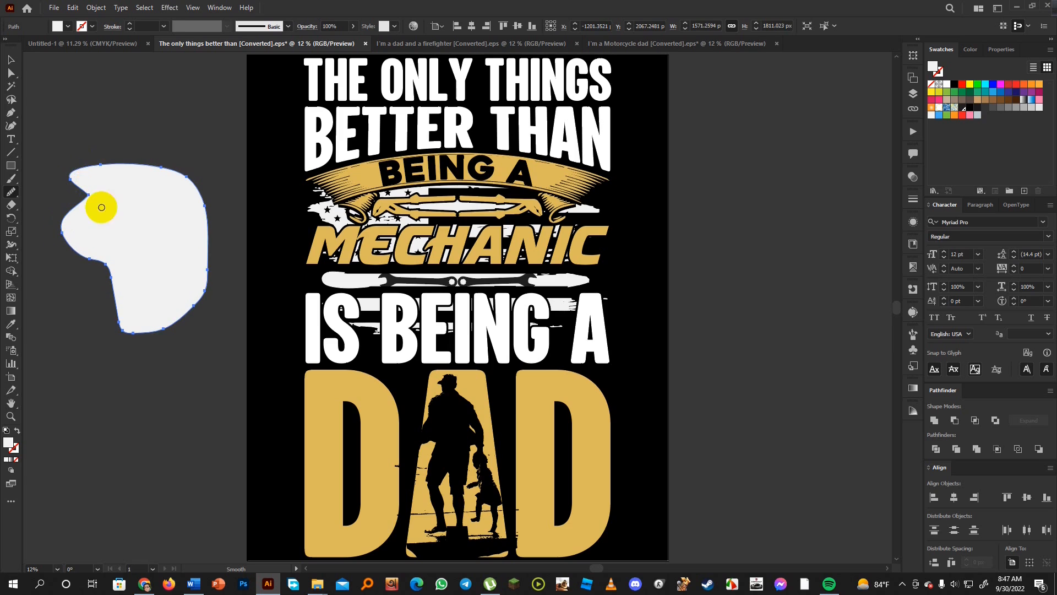
{"action": "mouse_move", "coordinate": [191, 304]}
{"action": "left_mouse_down"}
{"action": "mouse_move", "coordinate": [203, 216]}
{"action": "mouse_move", "coordinate": [182, 171]}
{"action": "mouse_move", "coordinate": [108, 160]}
{"action": "mouse_move", "coordinate": [71, 175]}
{"action": "mouse_move", "coordinate": [87, 189]}
{"action": "mouse_move", "coordinate": [76, 255]}
{"action": "mouse_move", "coordinate": [101, 266]}
{"action": "mouse_move", "coordinate": [122, 330]}
{"action": "mouse_move", "coordinate": [99, 260]}
{"action": "mouse_move", "coordinate": [81, 254]}
{"action": "mouse_move", "coordinate": [65, 226]}
{"action": "mouse_move", "coordinate": [113, 285]}
{"action": "left_mouse_up"}
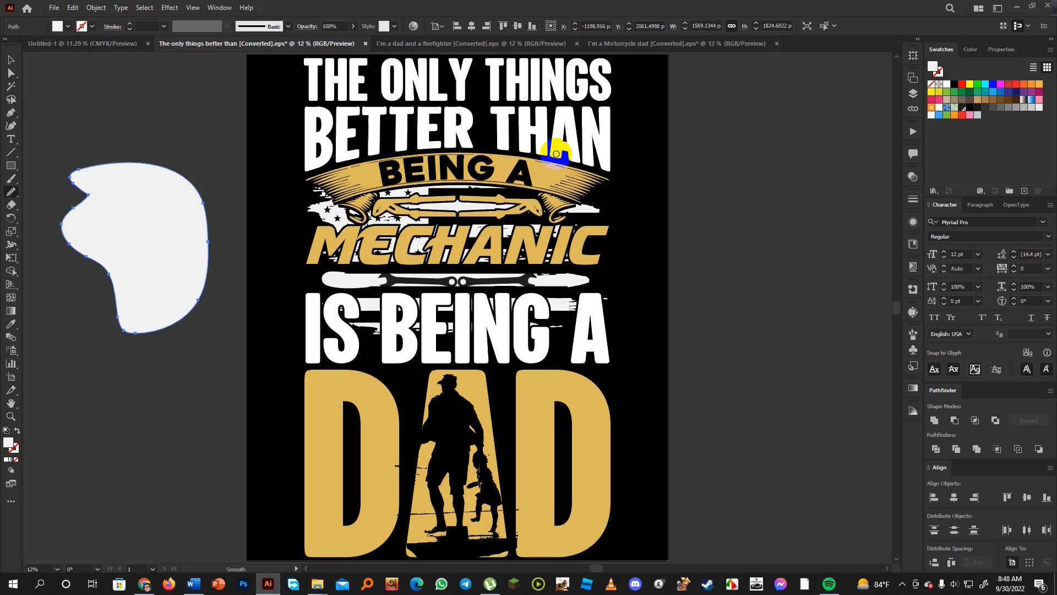
{"action": "left_click", "coordinate": [6, 58]}
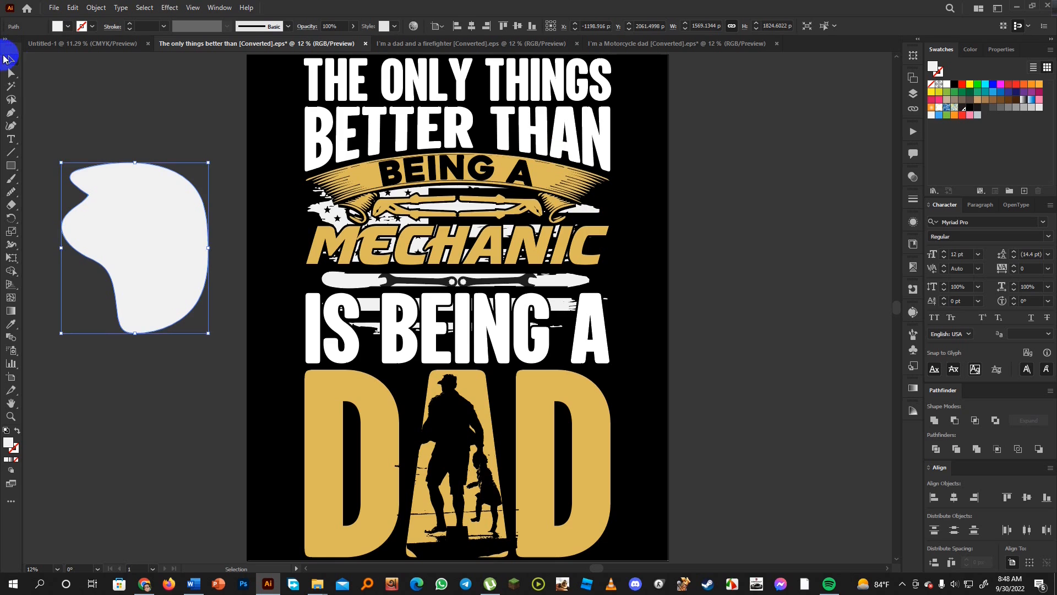
{"action": "left_click", "coordinate": [143, 94]}
Step: Isolate the mechanic design group and select the distressed flag behind the text, undoing a trial move of the flag
{"action": "left_click", "coordinate": [319, 214]}
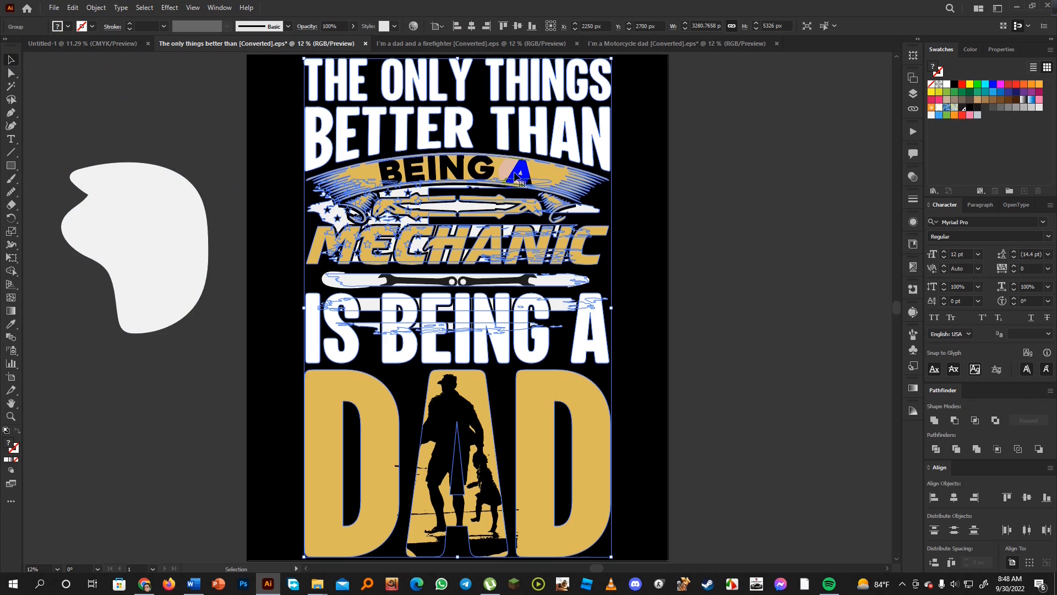
{"action": "double_click", "coordinate": [321, 214]}
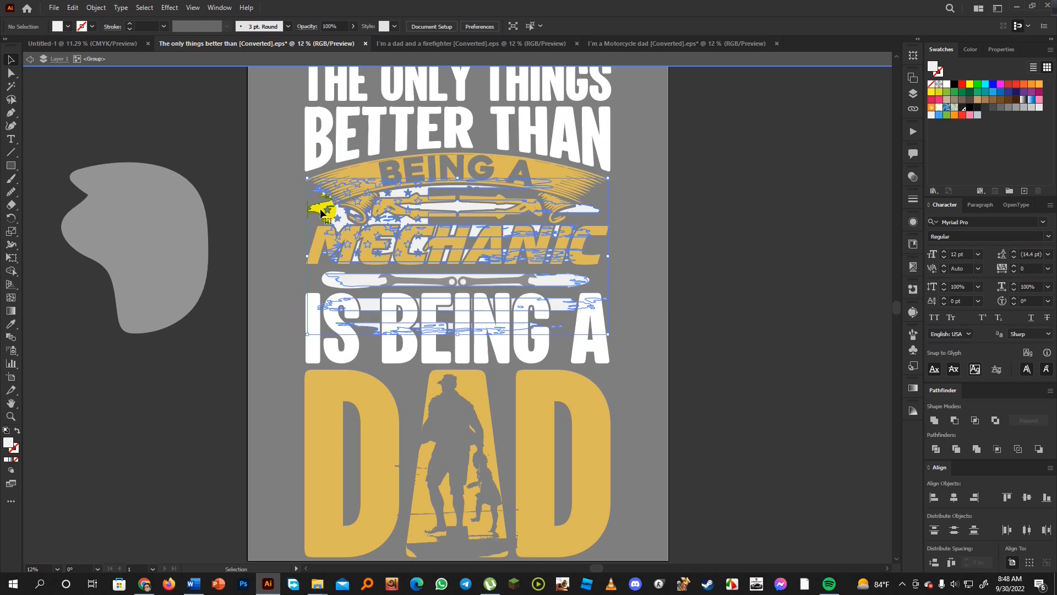
{"action": "left_click", "coordinate": [361, 282]}
{"action": "left_click_drag", "start_coordinate": [323, 208], "coordinate": [374, 210]}
{"action": "key", "text": "ctrl+z"}
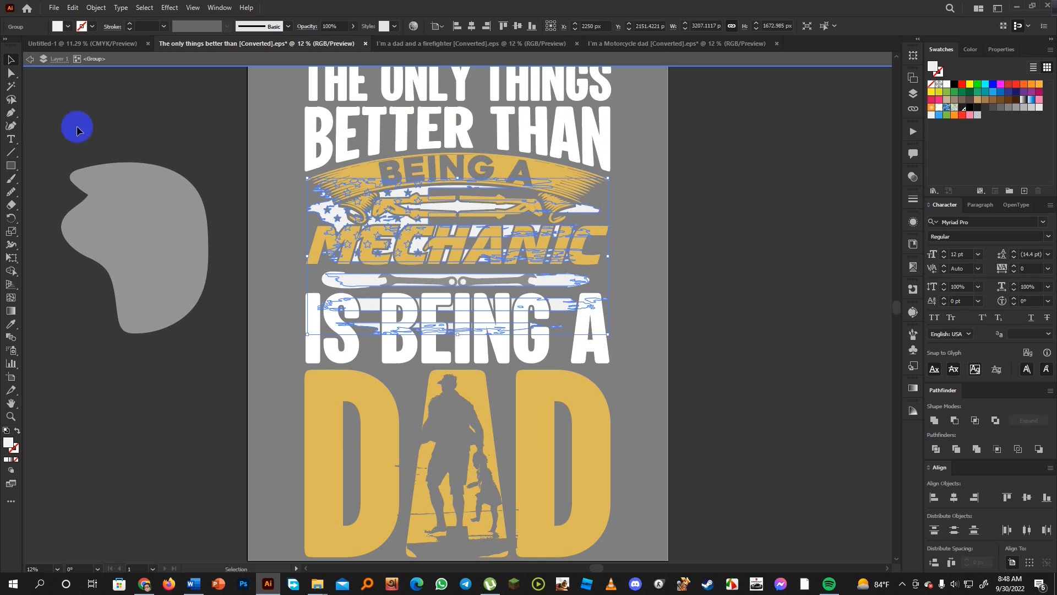
Step: Soften the ragged edges of the distressed flag with the Smooth tool, and exit isolation mode
{"action": "left_click", "coordinate": [13, 193]}
{"action": "left_click_drag", "start_coordinate": [310, 207], "coordinate": [326, 221]}
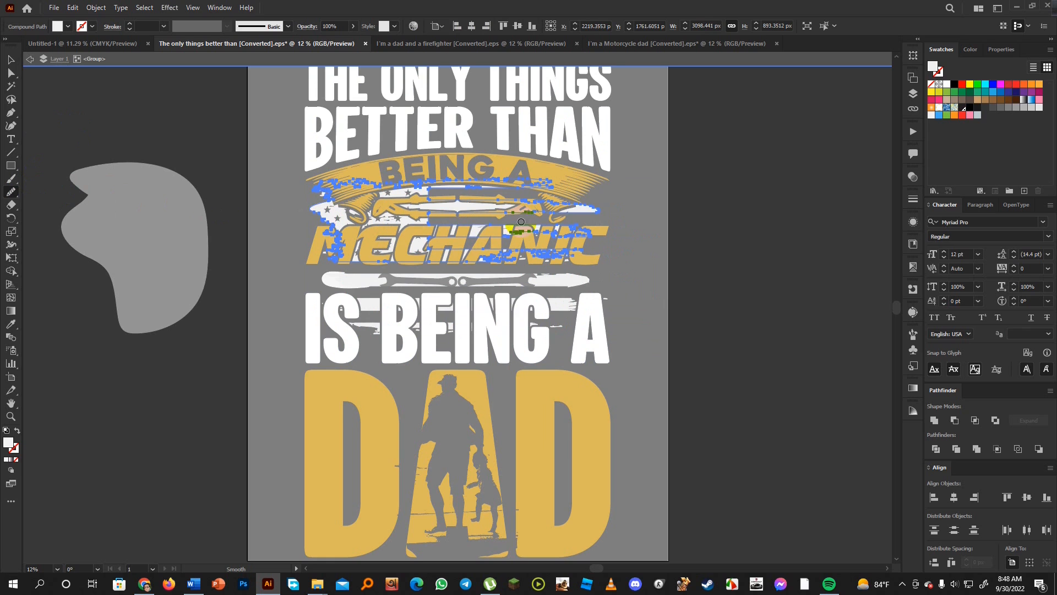
{"action": "mouse_move", "coordinate": [603, 211]}
{"action": "left_mouse_down"}
{"action": "mouse_move", "coordinate": [587, 205]}
{"action": "mouse_move", "coordinate": [570, 226]}
{"action": "left_mouse_up"}
{"action": "left_click_drag", "start_coordinate": [380, 182], "coordinate": [338, 181]}
{"action": "mouse_move", "coordinate": [337, 249]}
{"action": "left_mouse_down"}
{"action": "mouse_move", "coordinate": [321, 194]}
{"action": "mouse_move", "coordinate": [329, 195]}
{"action": "mouse_move", "coordinate": [315, 190]}
{"action": "mouse_move", "coordinate": [333, 226]}
{"action": "left_mouse_up"}
{"action": "left_click", "coordinate": [11, 59]}
{"action": "left_click", "coordinate": [754, 230]}
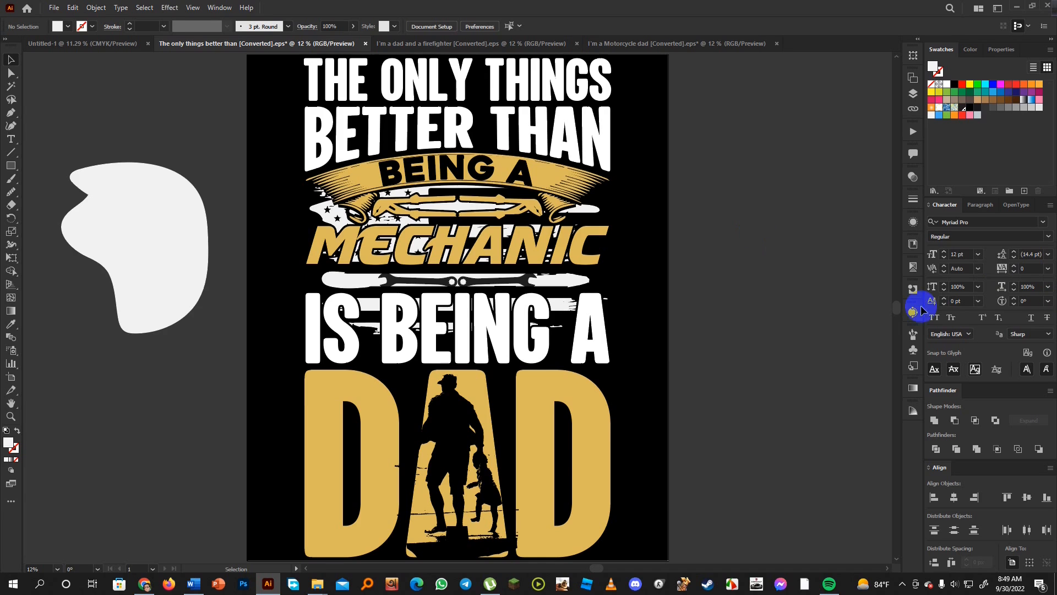
Step: Switch to the Word course module and look at its class list
{"action": "left_click", "coordinate": [193, 584]}
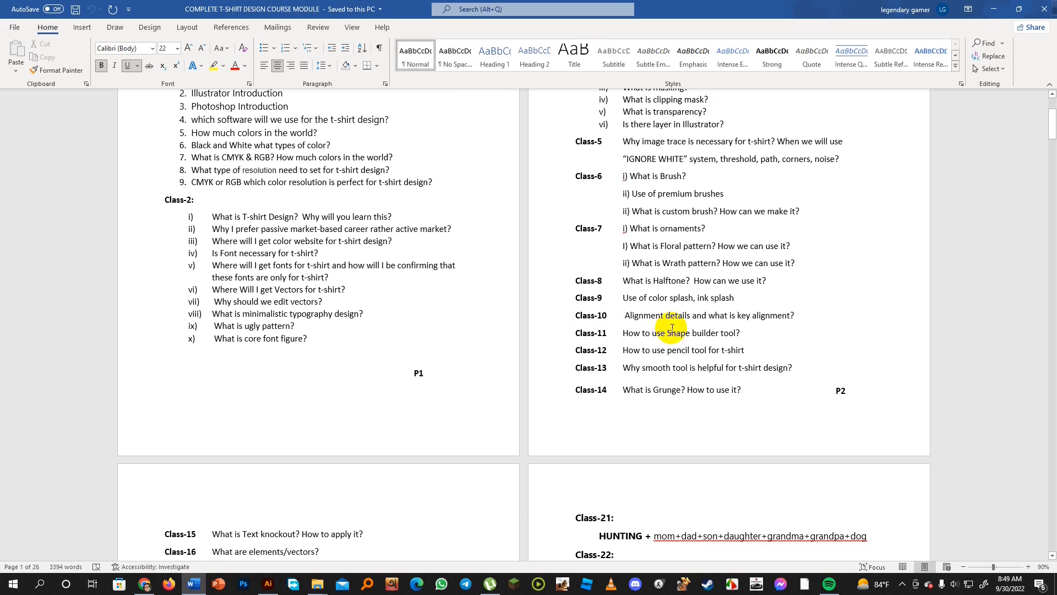